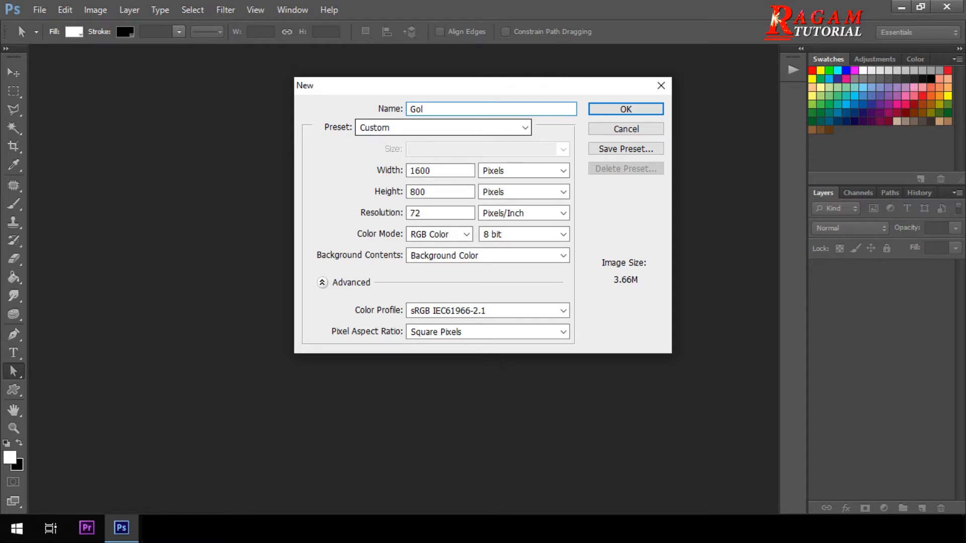
Create a new 1600 × 800 pixel document named Gold Effect at 72 pixels/inch, filled with the background colour.
left_click(442, 108)
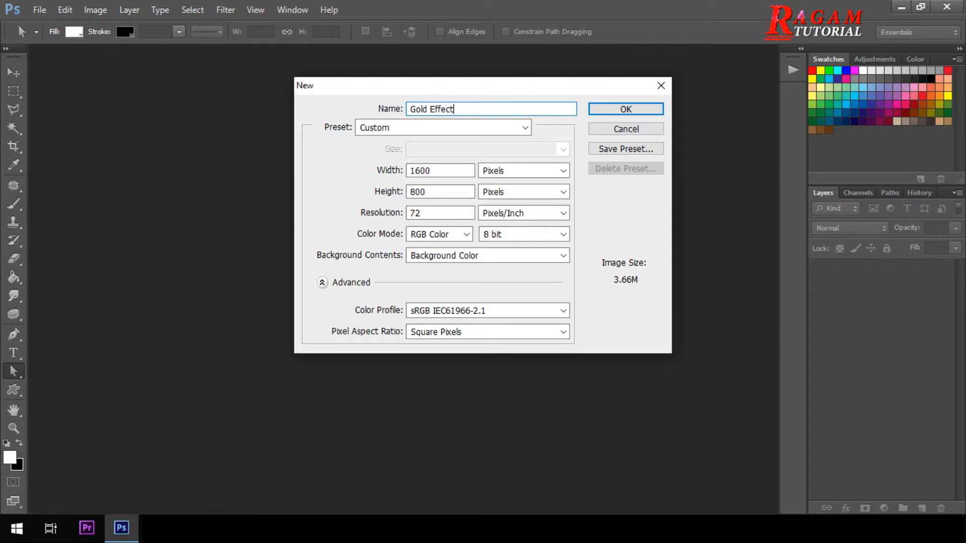
left_click(626, 110)
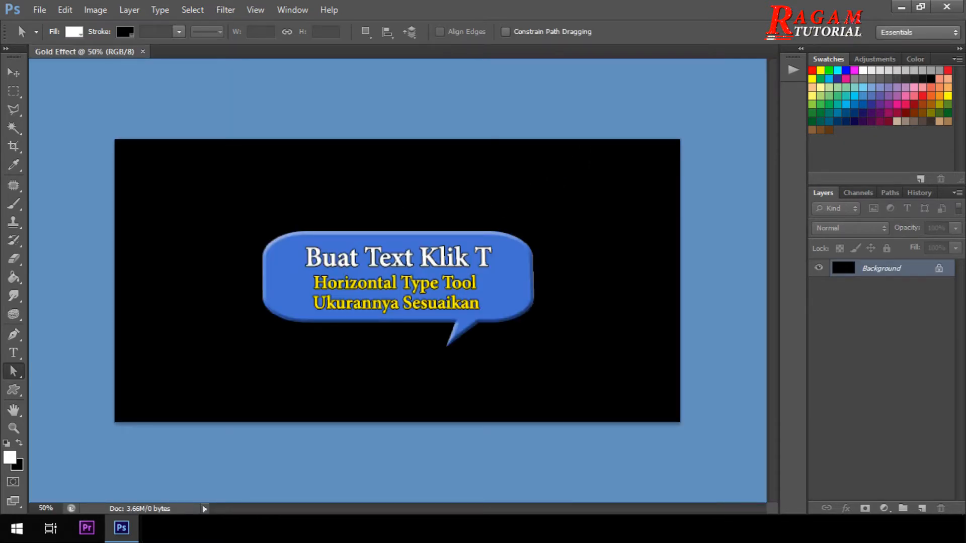
Add the horizontal text GOLD in a text box spanning the full canvas width across the middle of the black background.
left_click(19, 353)
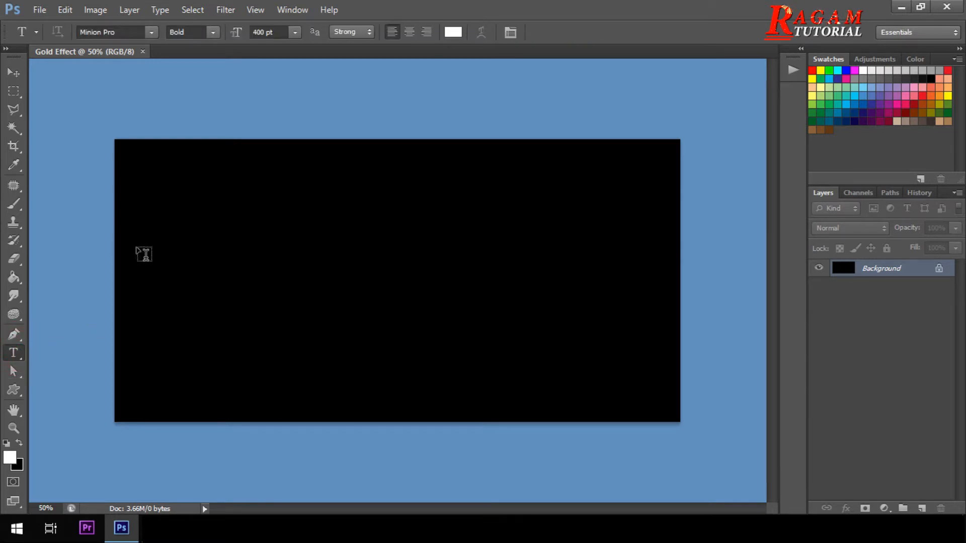
left_click_drag(112, 238, 678, 324)
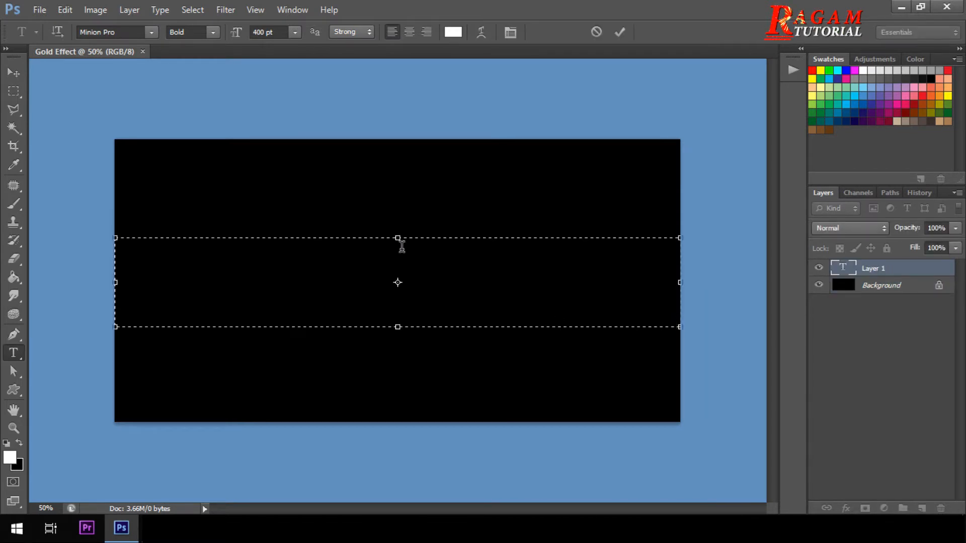
left_click_drag(397, 238, 398, 212)
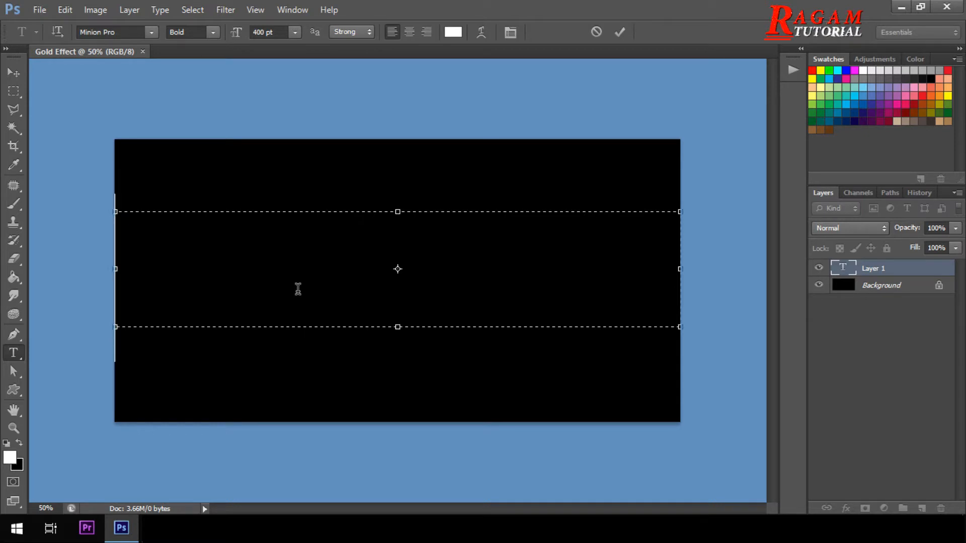
type("GO")
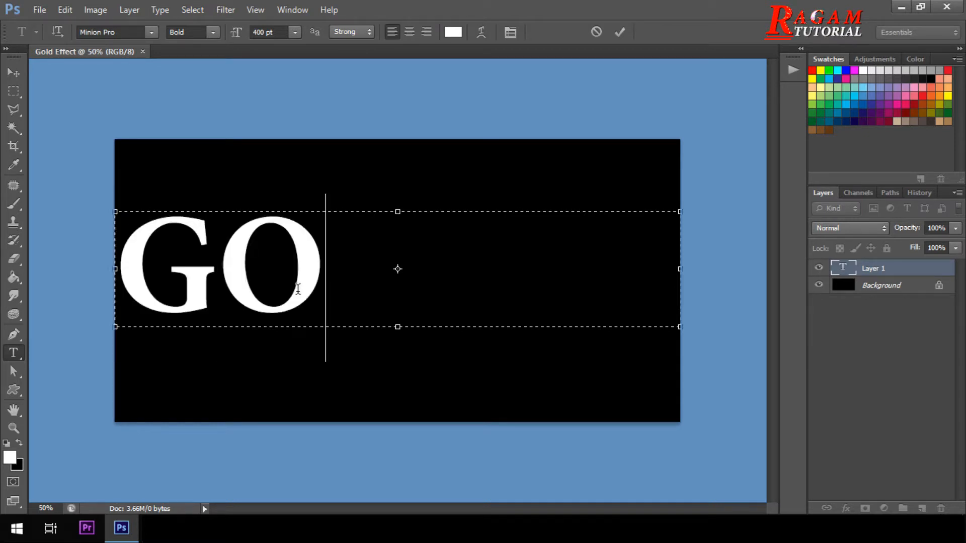
type("LD")
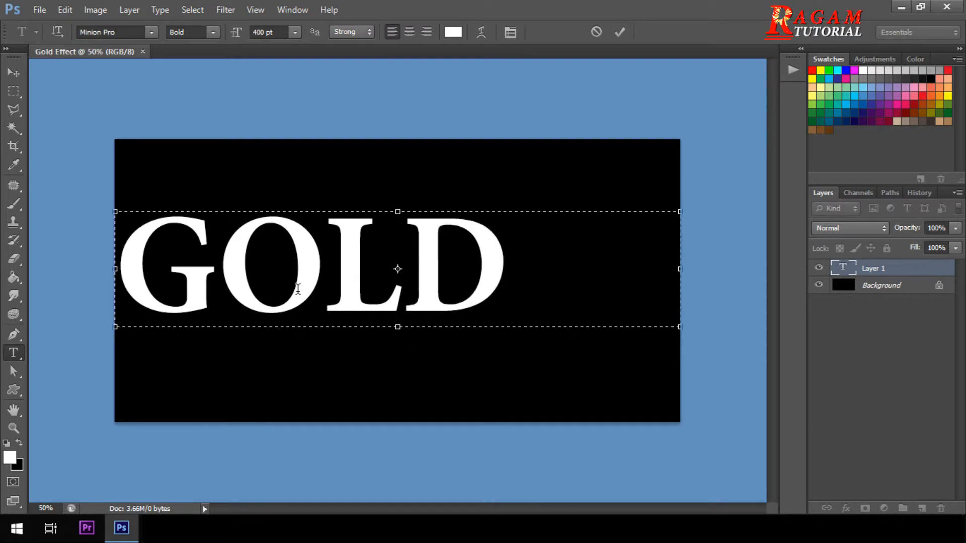
Change the font of the whole GOLD text to Times New Roman in the Bold style.
left_click_drag(533, 249, 136, 244)
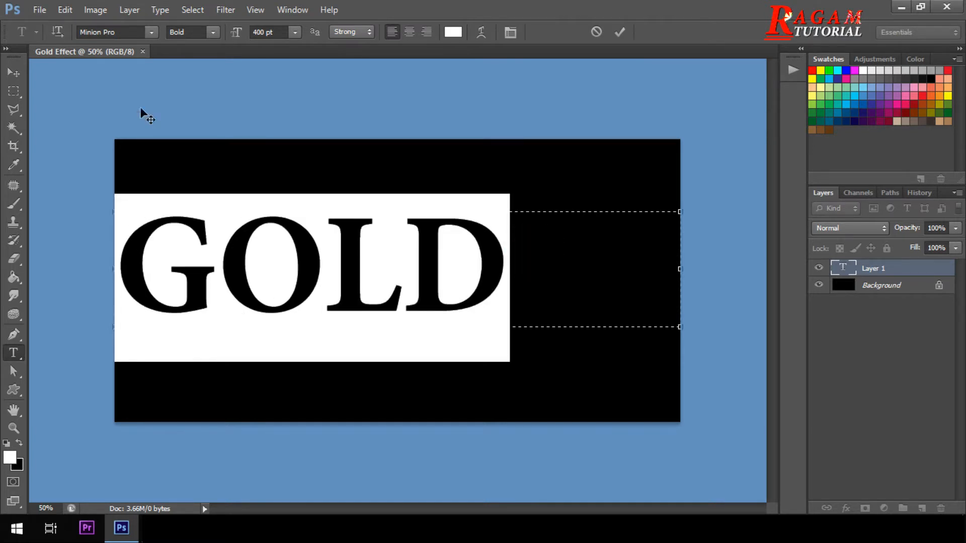
left_click(151, 32)
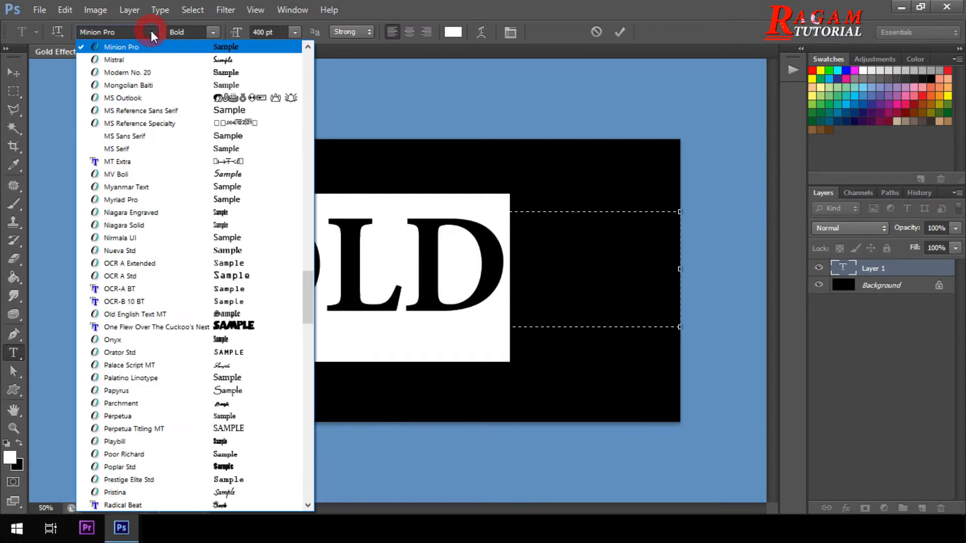
scroll(168, 266, "down", 10)
scroll(168, 265, "down", 10)
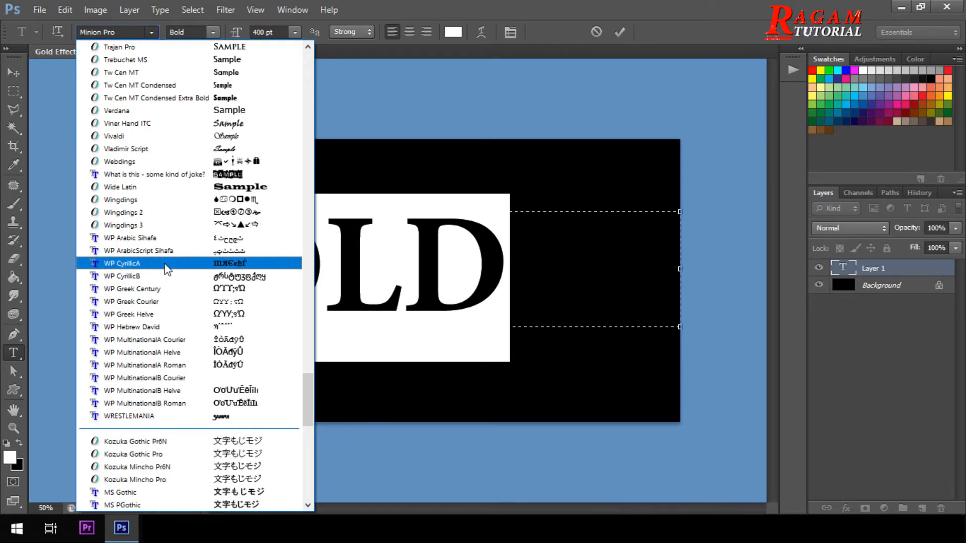
left_click_drag(308, 386, 311, 345)
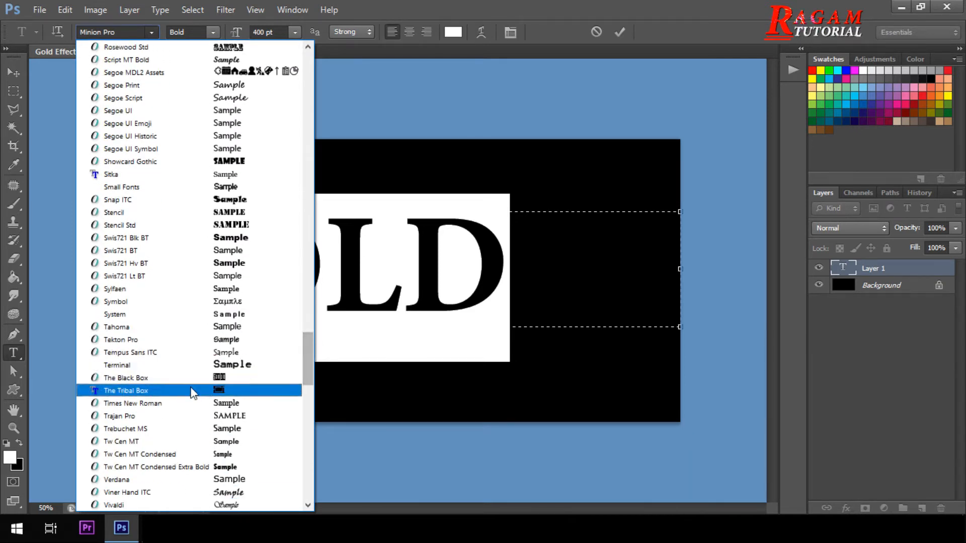
left_click(150, 405)
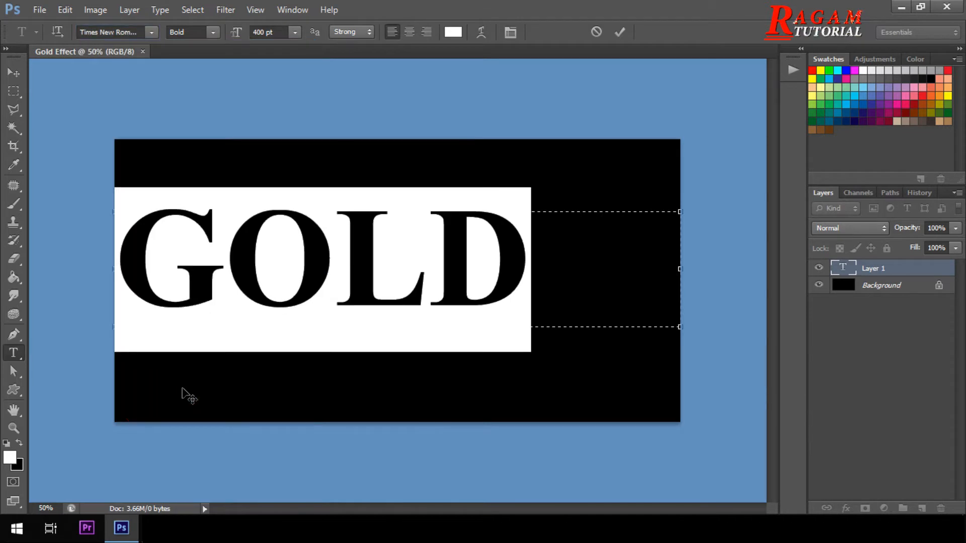
left_click(215, 38)
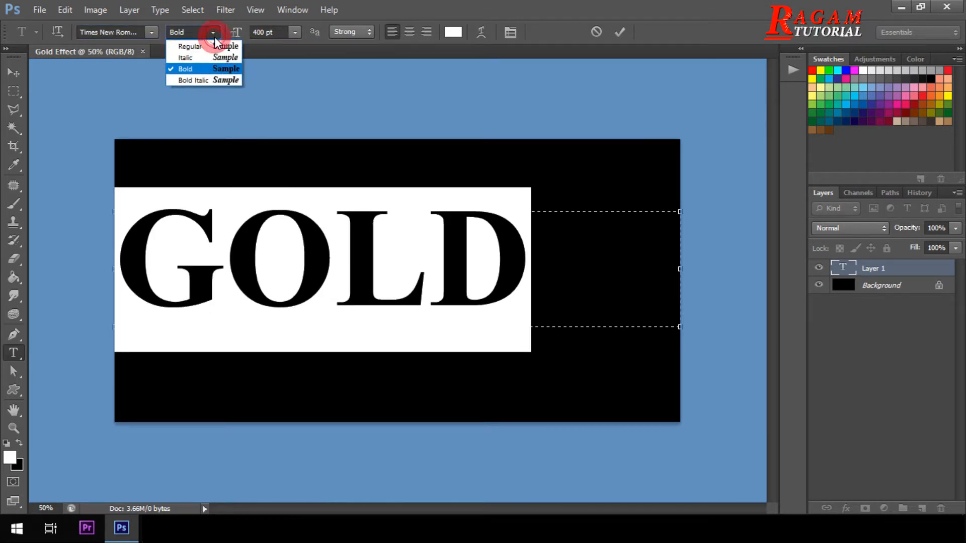
left_click(207, 71)
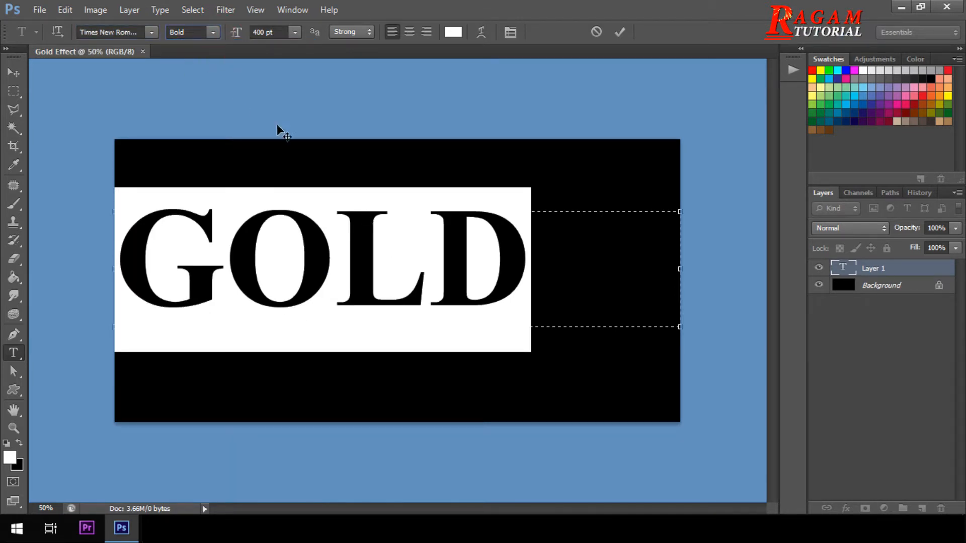
Enlarge the whole GOLD text to a font size of 465 pt.
left_click(470, 224)
left_click_drag(562, 243, 143, 243)
left_click(260, 33)
scroll(260, 33, "up", 12)
scroll(260, 33, "up", 19)
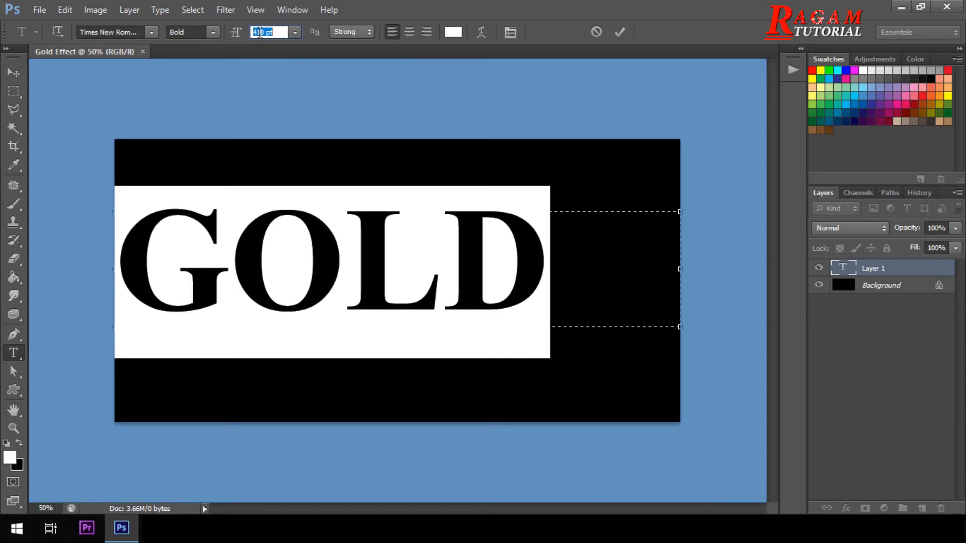
scroll(260, 33, "up", 18)
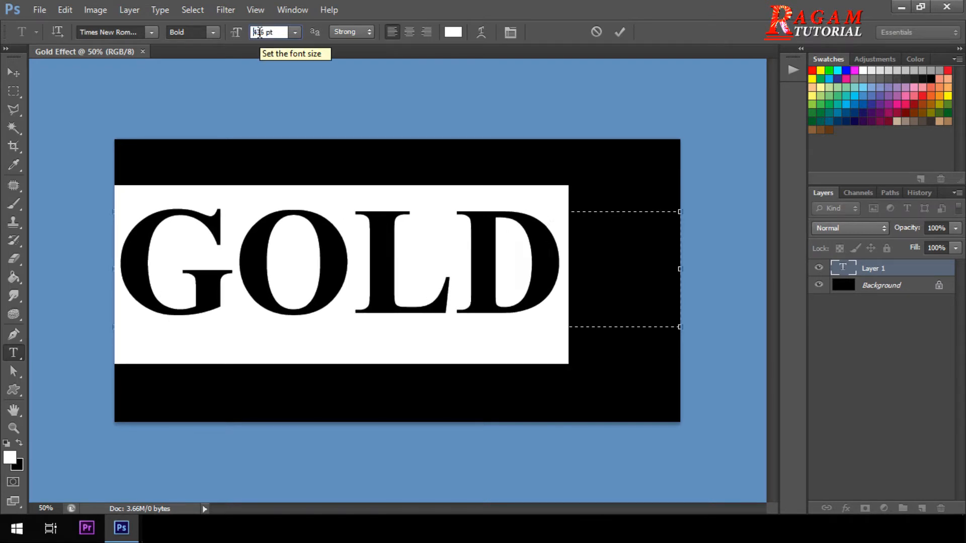
scroll(260, 34, "up", 9)
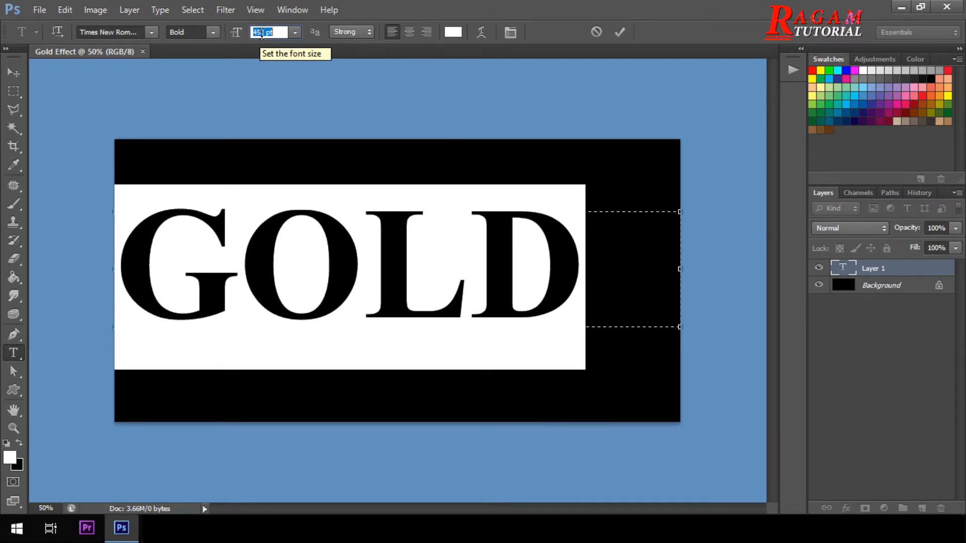
scroll(265, 33, "up", 7)
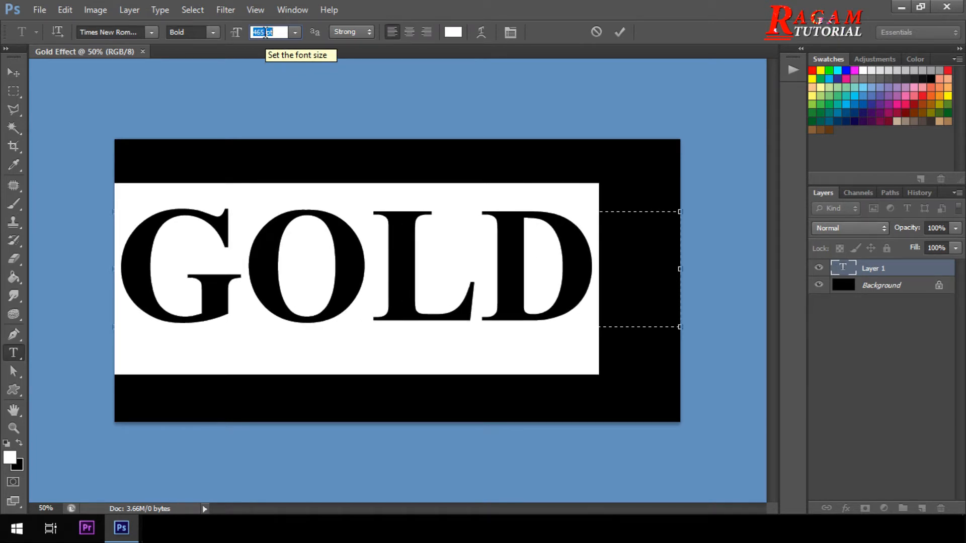
left_click(444, 248)
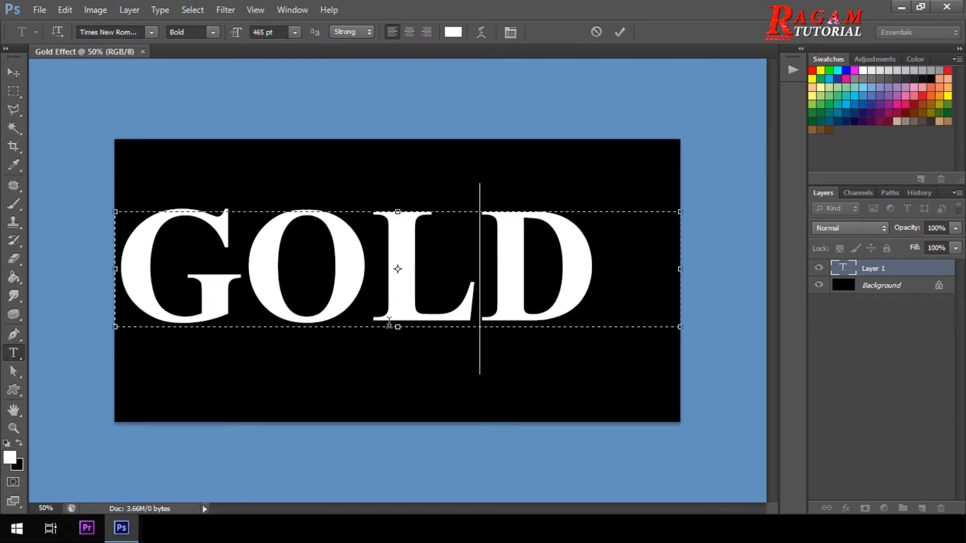
Commit the GOLD text and move it to the centre of the canvas.
left_click(22, 372)
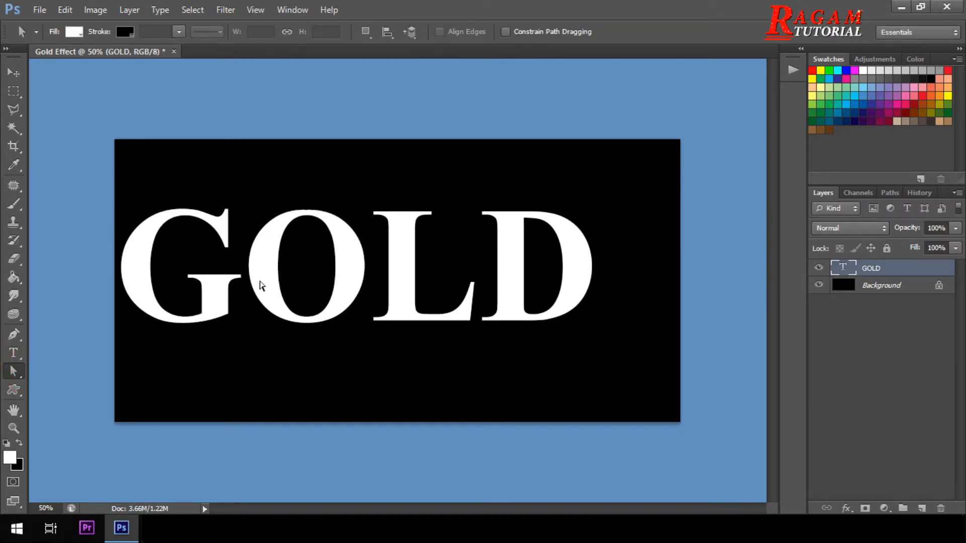
left_click(14, 72)
left_click_drag(353, 264, 392, 281)
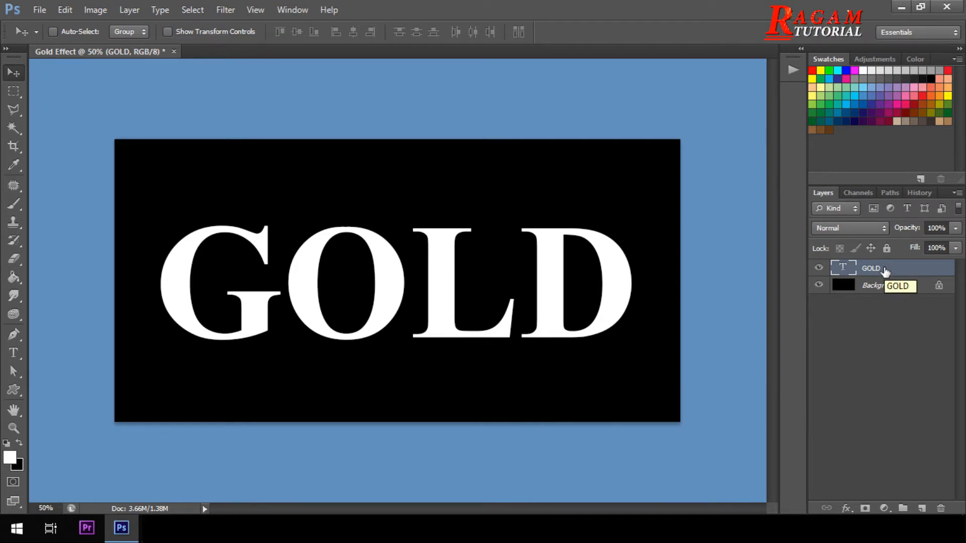
Duplicate the GOLD text layer and add a Gradient Overlay effect to the copy.
key("ctrl+j")
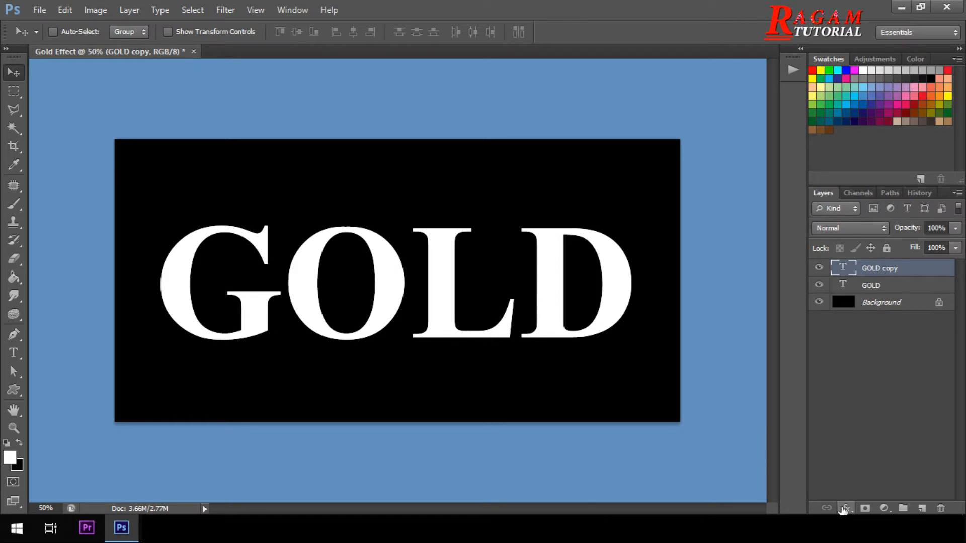
left_click(844, 509)
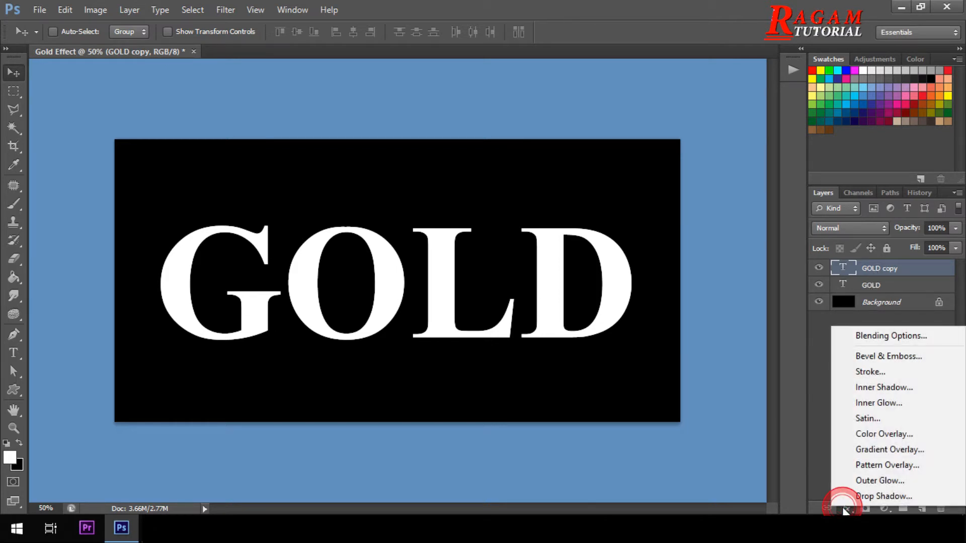
left_click(891, 450)
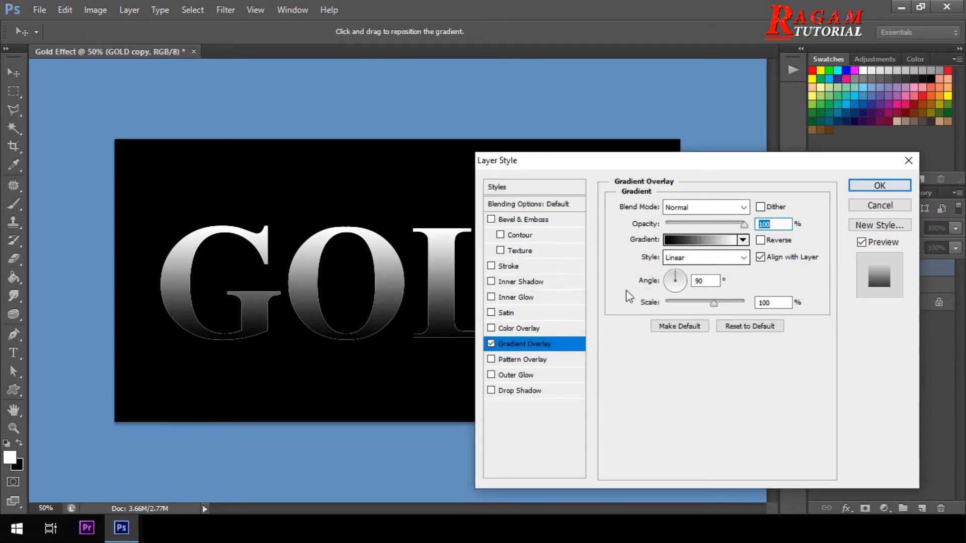
Edit the overlay's gradient and set the colour of its starting stop at 0% to F6EEAD.
left_click(706, 237)
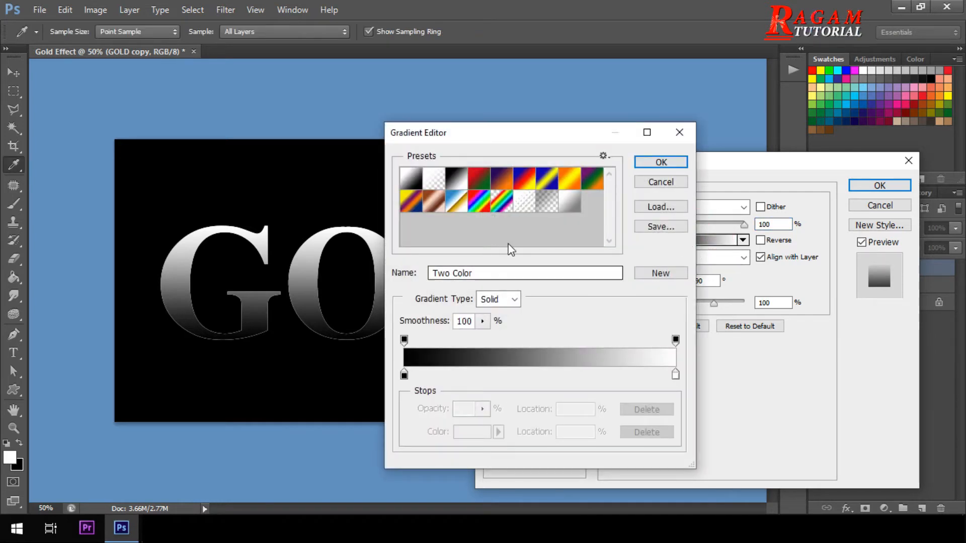
left_click(404, 374)
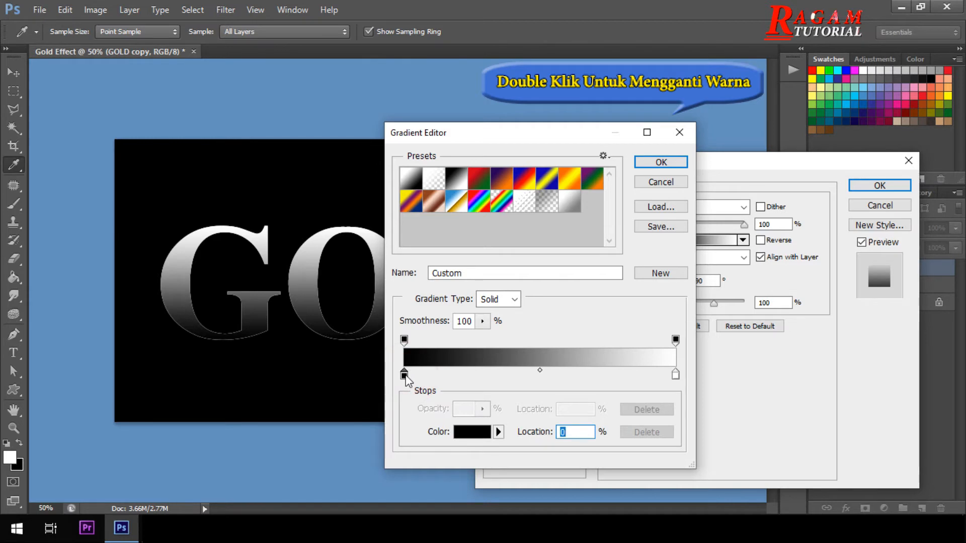
double_click(404, 374)
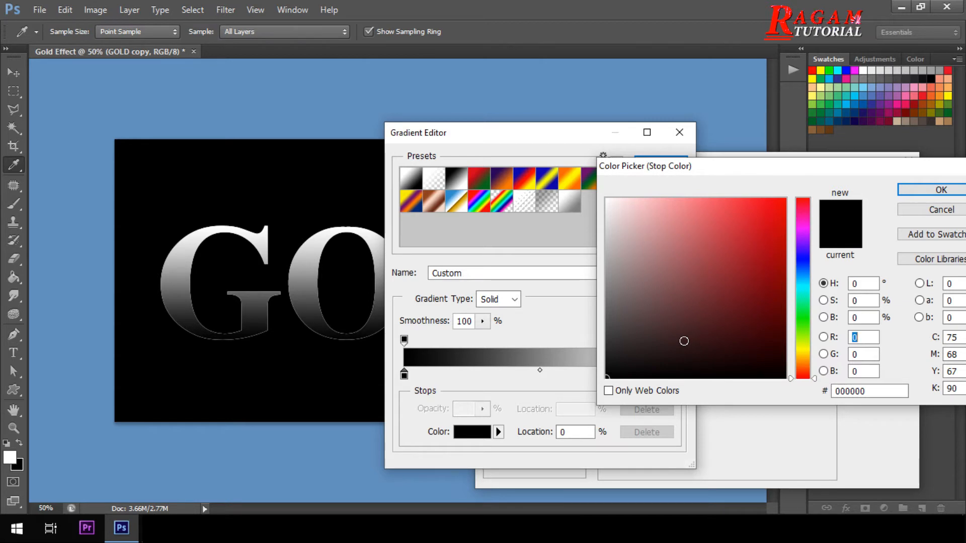
left_click(868, 392)
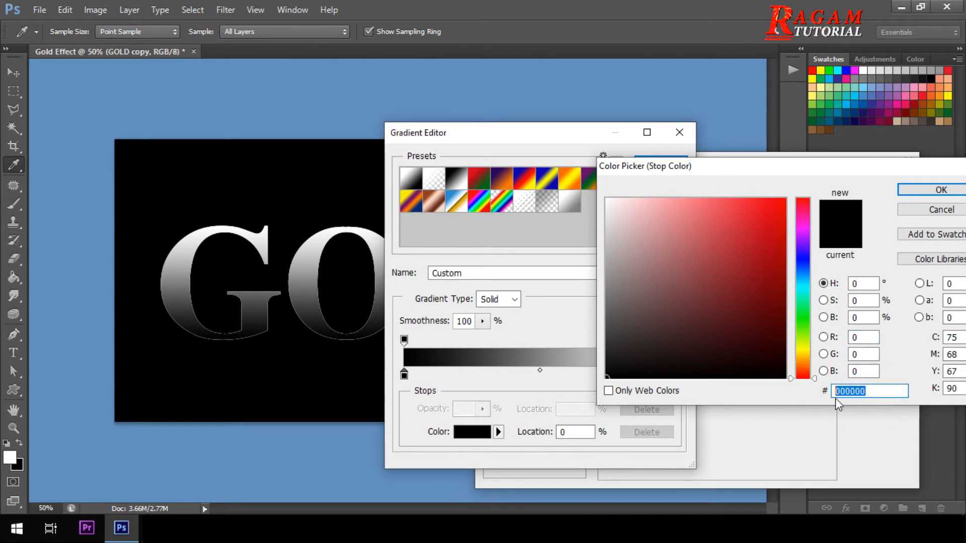
type("F")
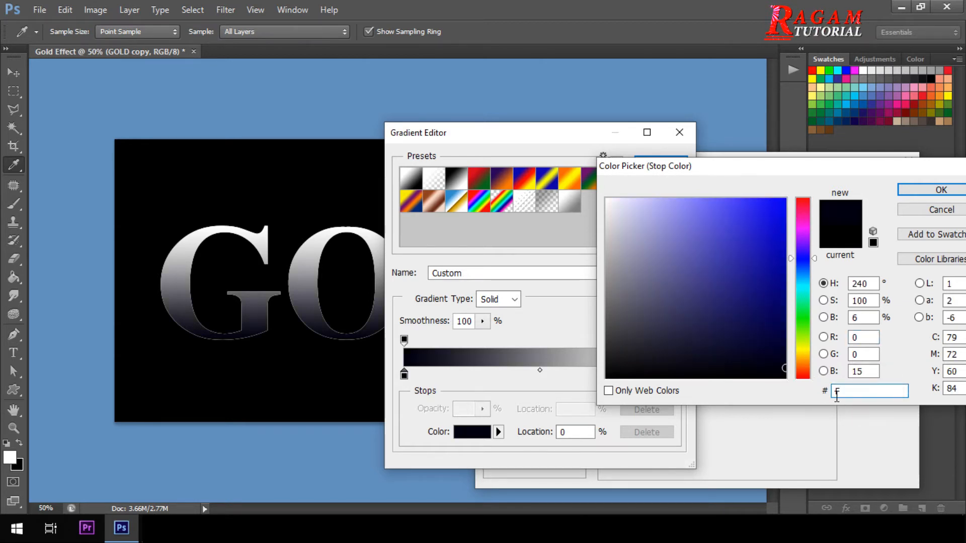
type("6")
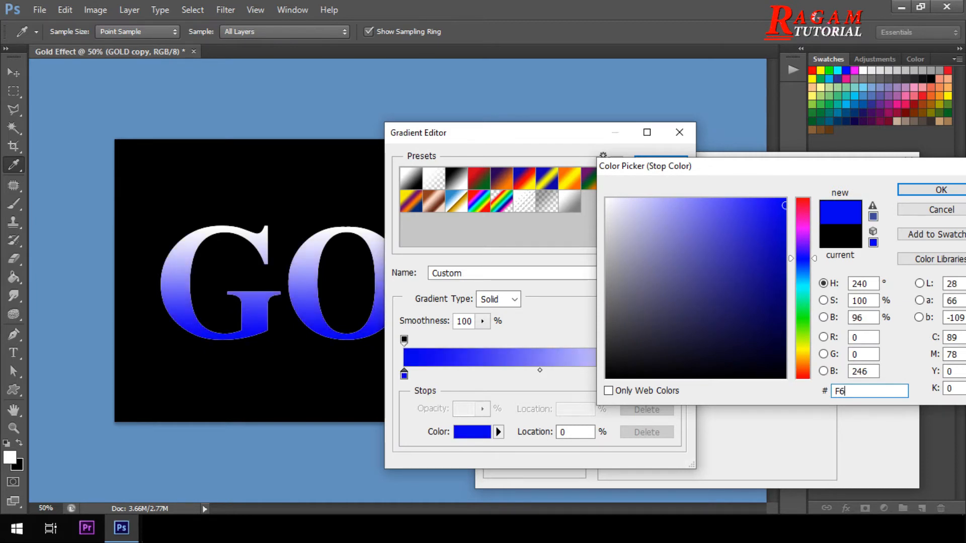
type("EEAD")
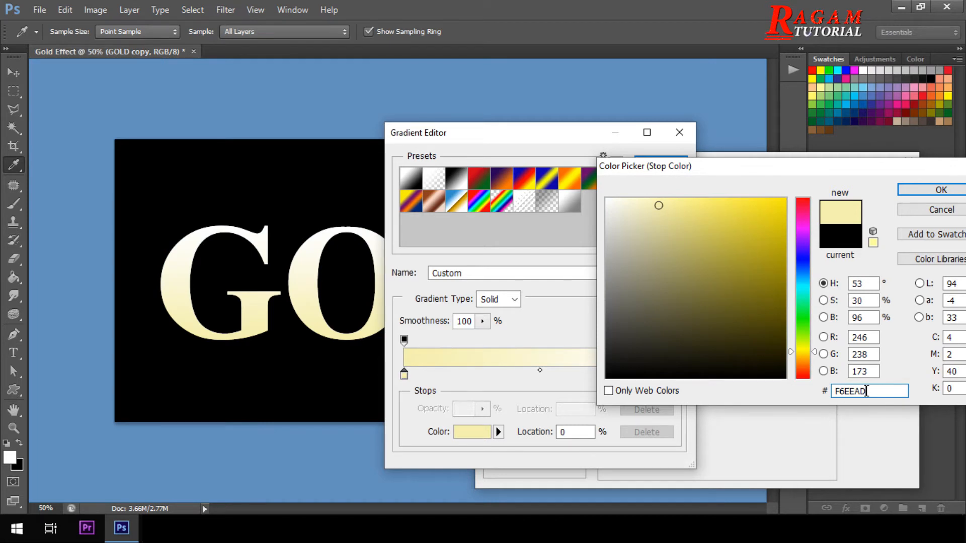
left_click(910, 190)
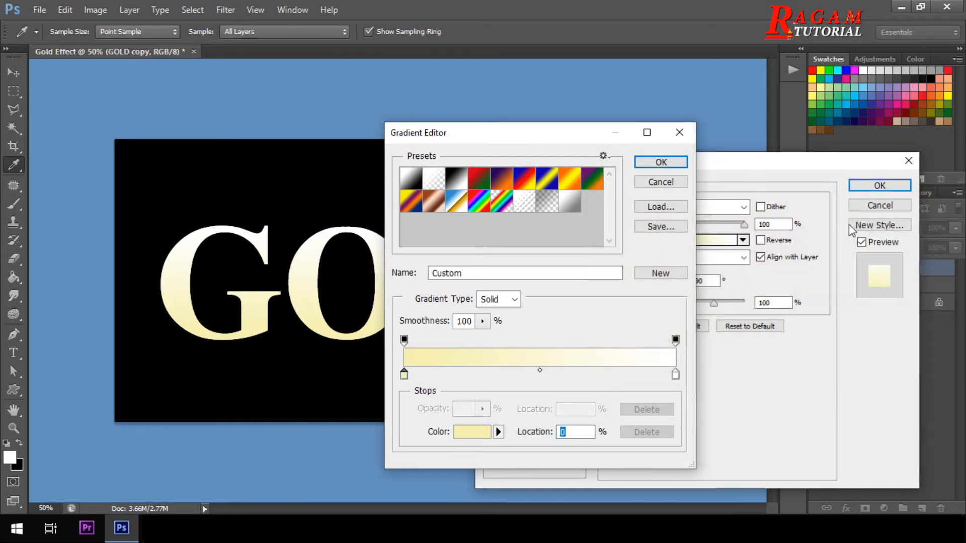
Set the colour of the gradient's end stop at 100% to C1AC51.
double_click(674, 377)
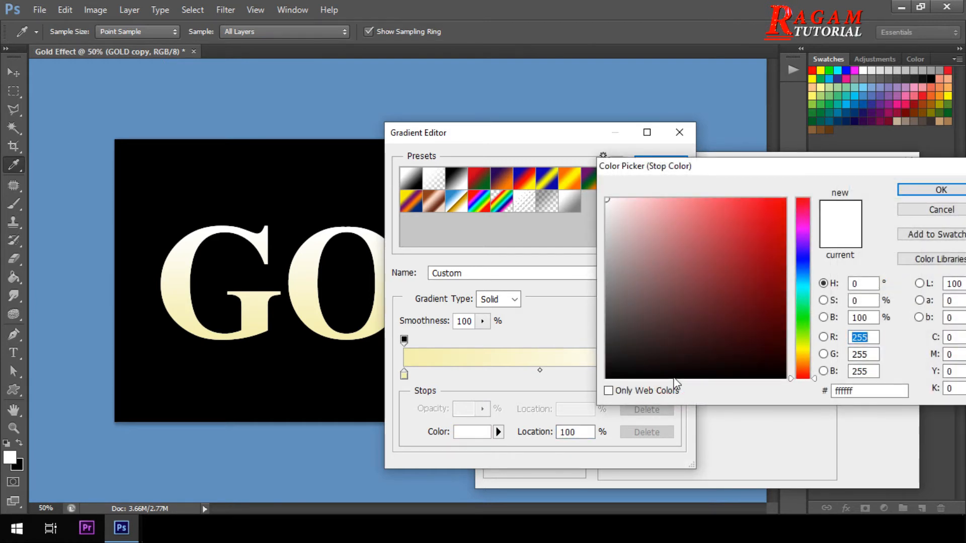
left_click(862, 392)
type("c")
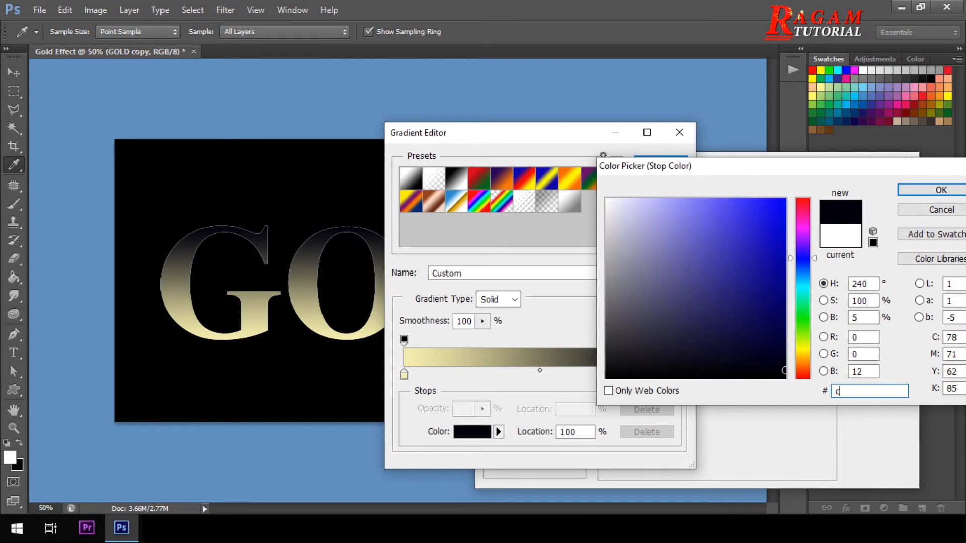
type("1ac")
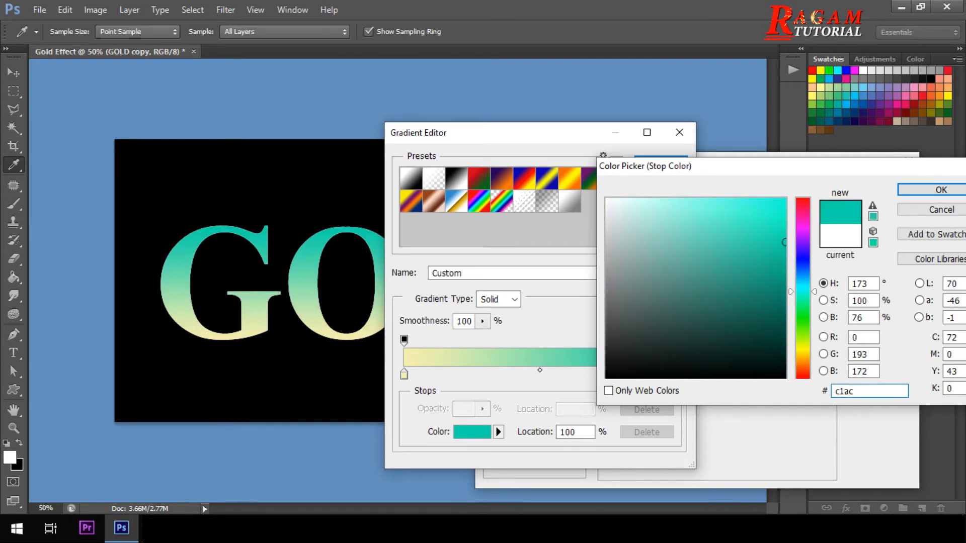
type("5")
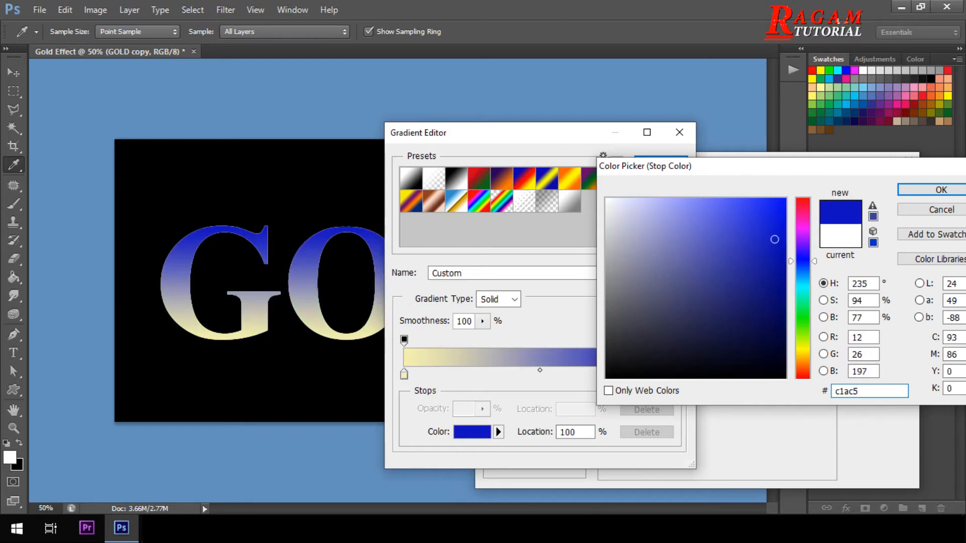
type("1")
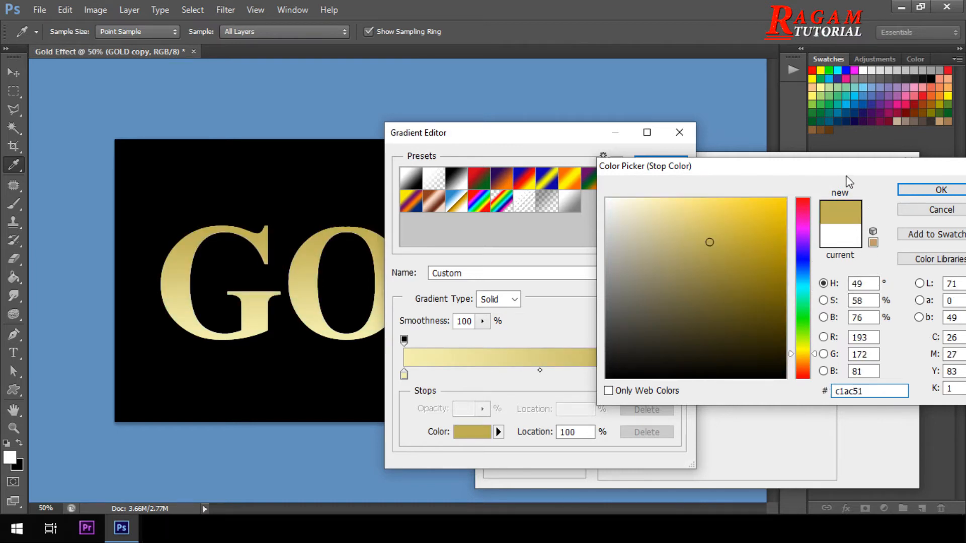
left_click_drag(855, 174, 805, 180)
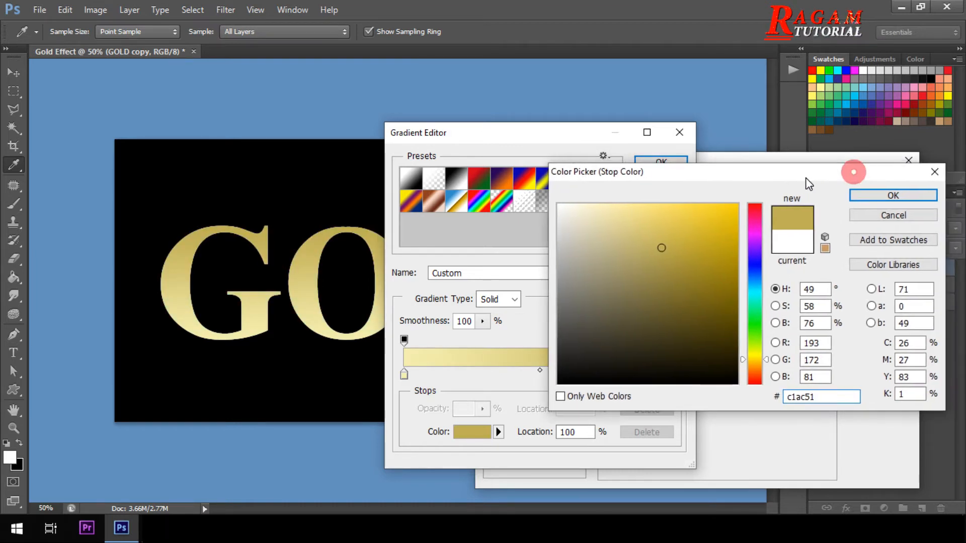
left_click(890, 196)
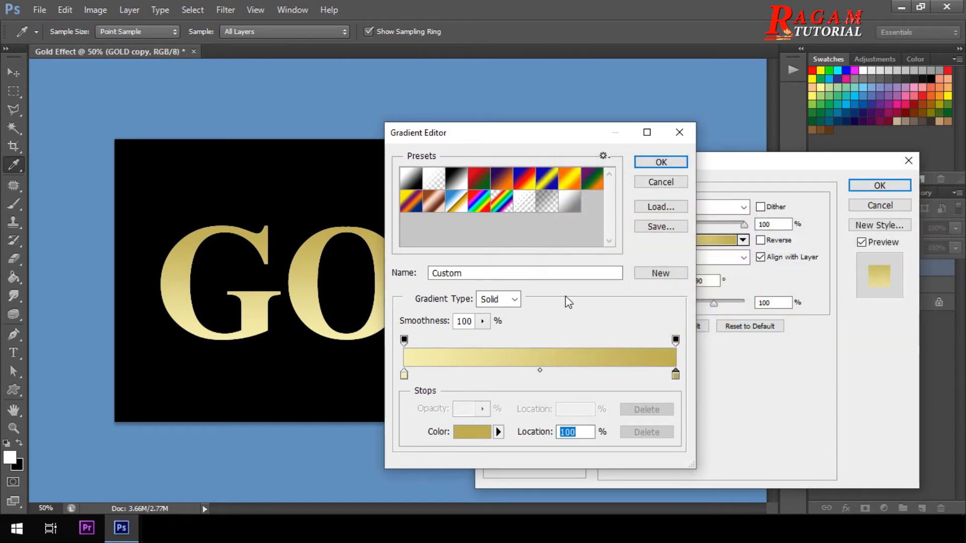
Name the gradient Gold and save it as a new preset.
left_click(541, 269)
left_click_drag(507, 274, 430, 275)
left_click(468, 269)
double_click(480, 274)
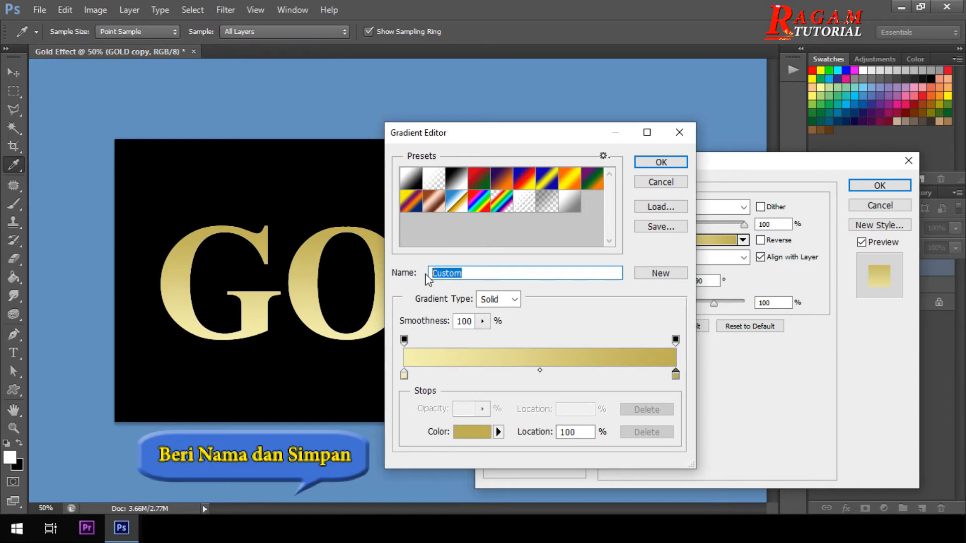
type("Gold")
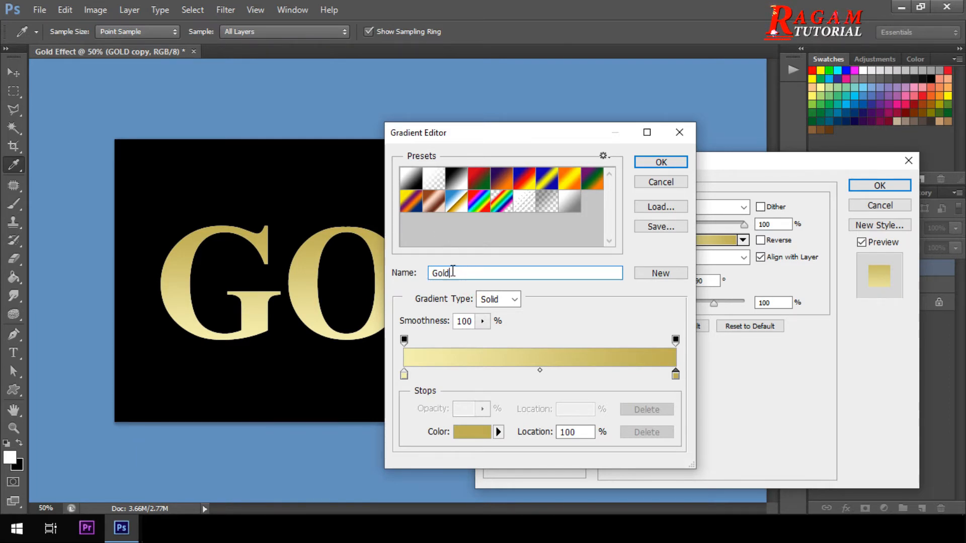
left_click(664, 276)
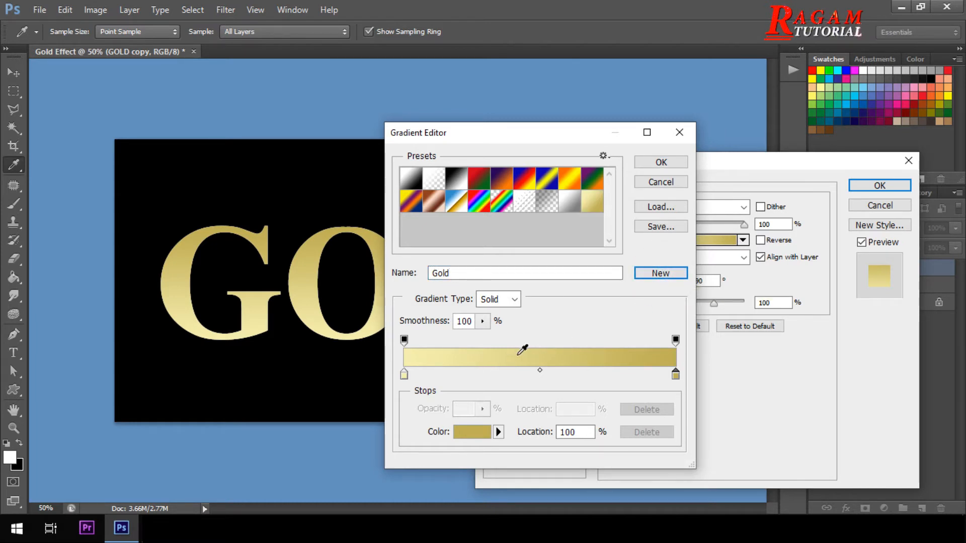
Accept the edited gradient and set the Gradient Overlay's style to Reflected.
left_click(660, 165)
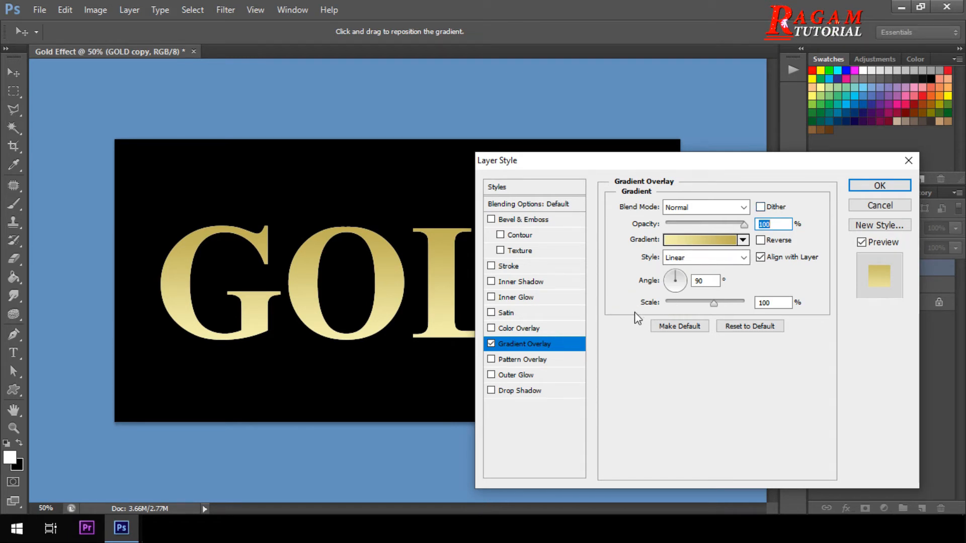
left_click(703, 259)
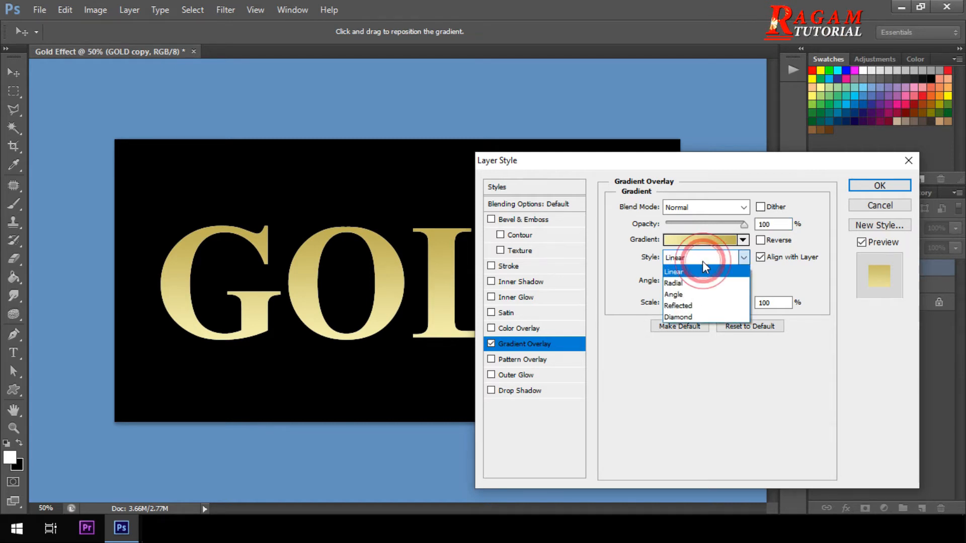
left_click(696, 306)
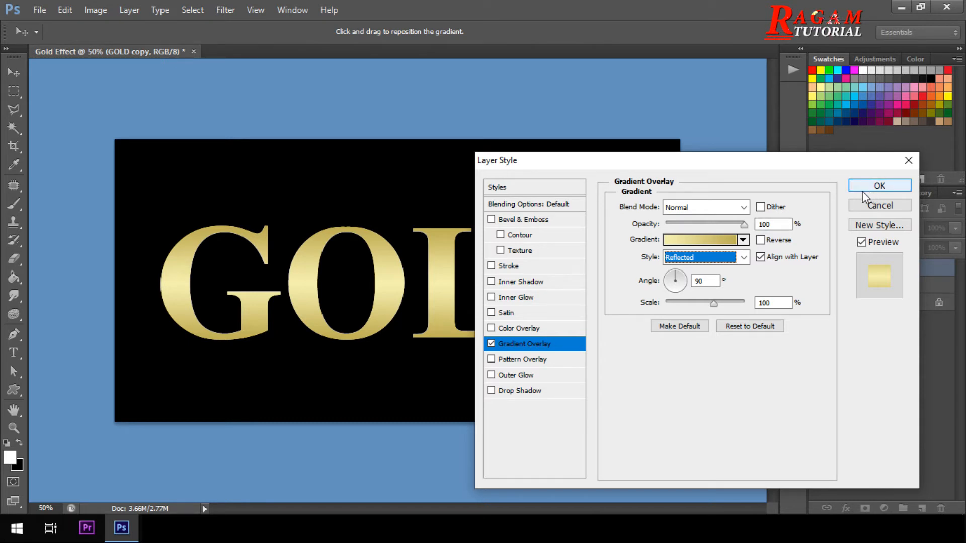
Add a Bevel & Emboss effect to the GOLD copy and set its technique to Chisel Hard.
left_click(530, 222)
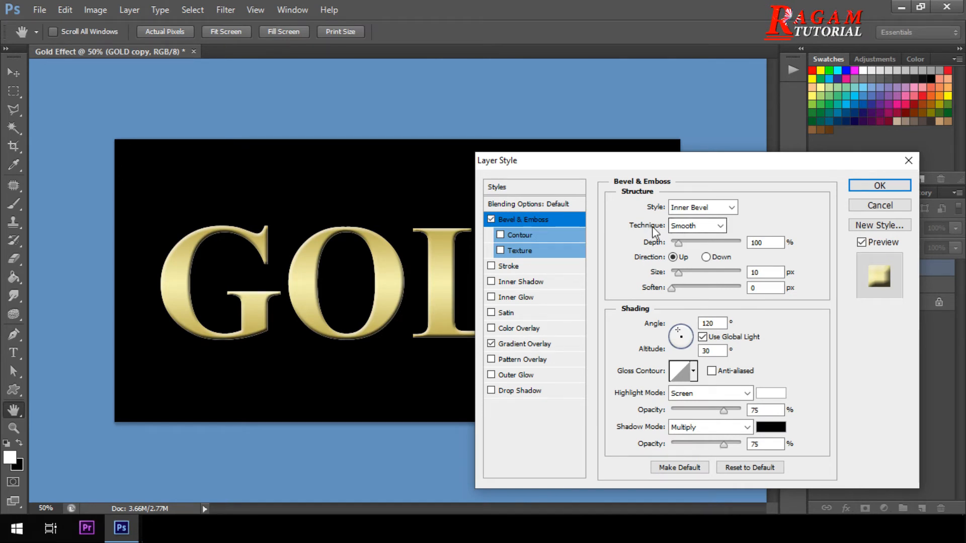
left_click(721, 226)
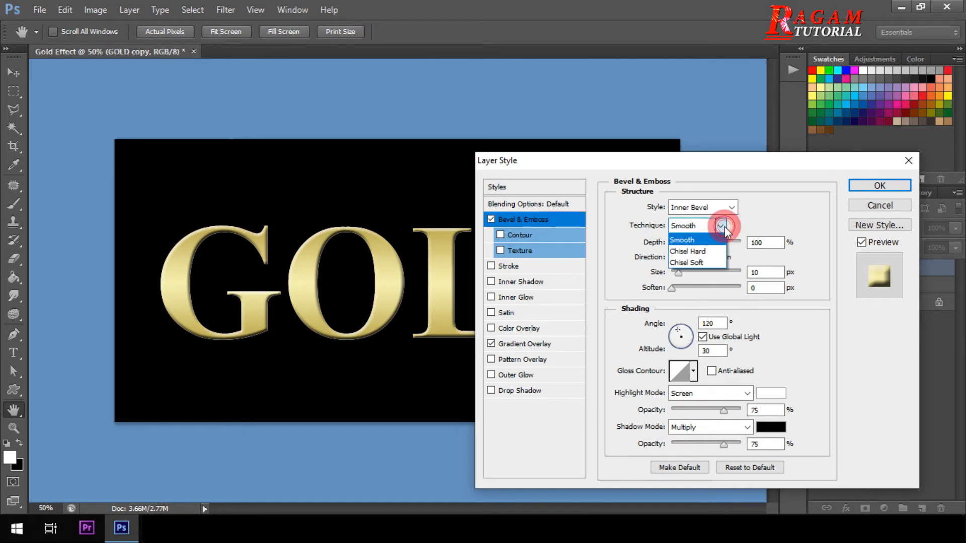
left_click(709, 251)
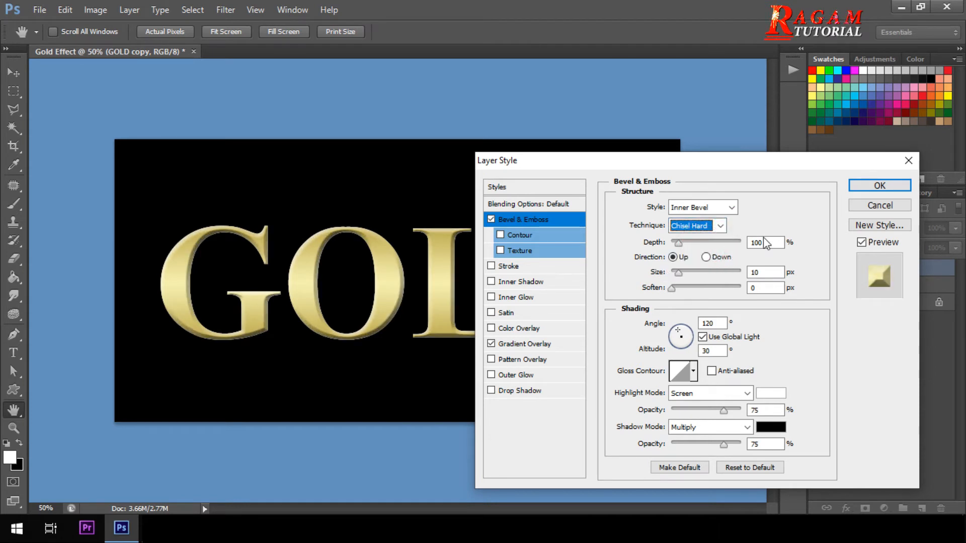
Set the bevel's size to 42 px and its depth to 170%.
left_click(755, 272)
left_click_drag(762, 270, 747, 275)
type("42")
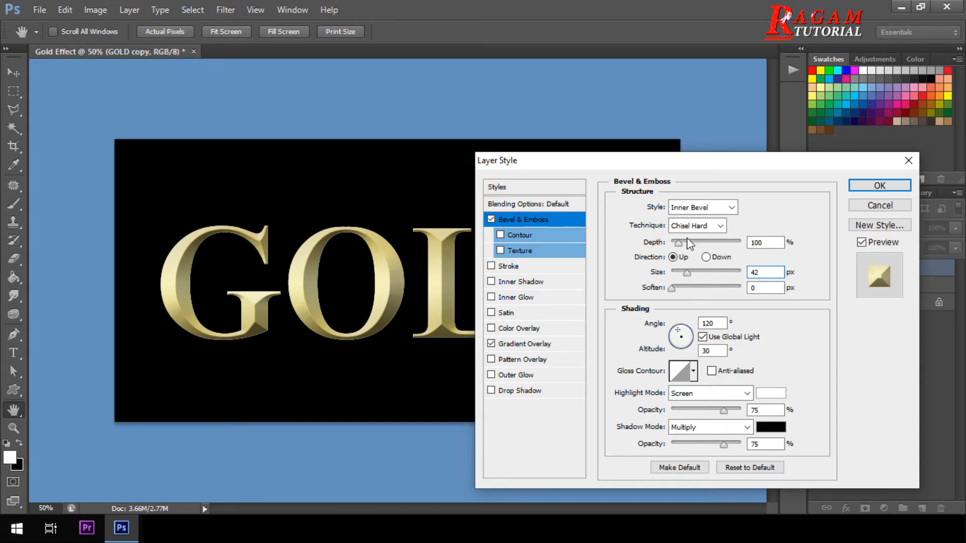
left_click(763, 243)
left_click_drag(759, 243, 754, 242)
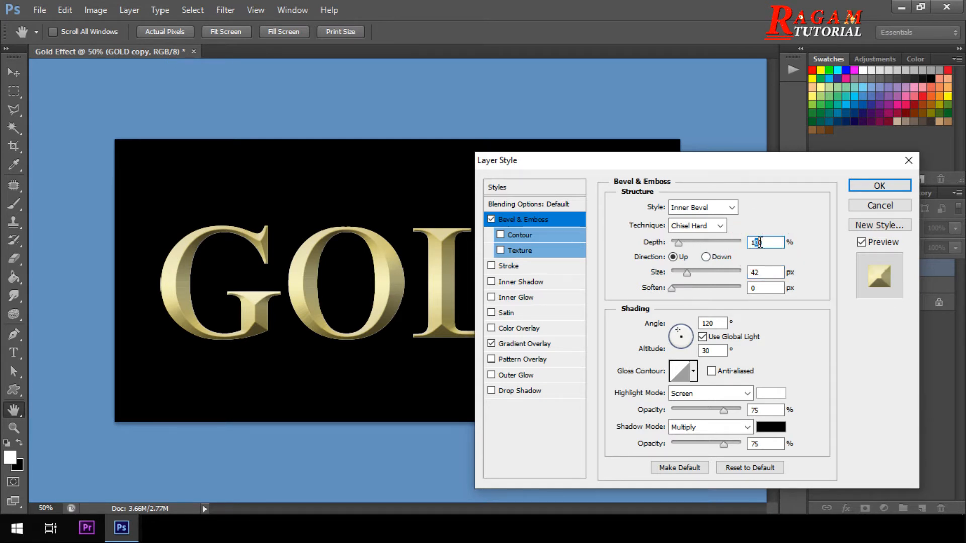
type("7")
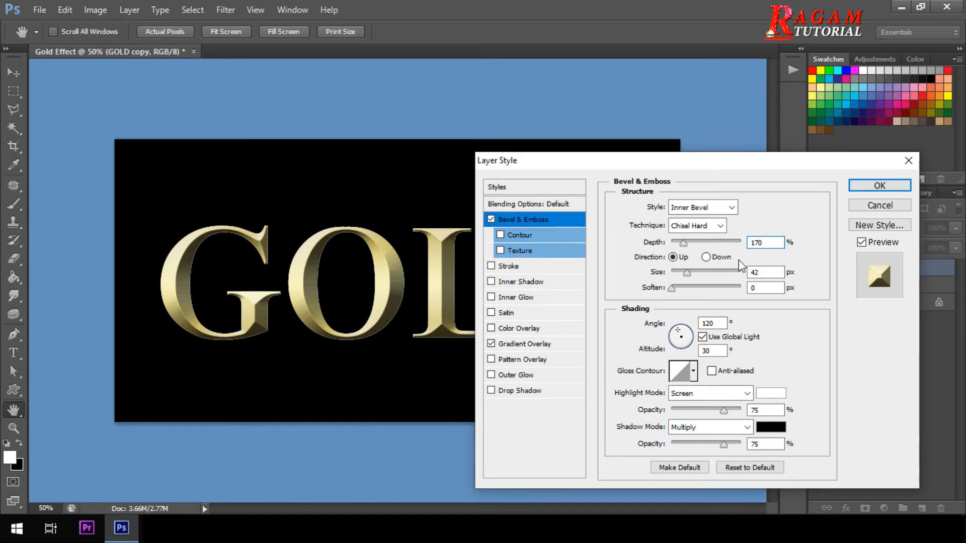
Make the bevel's gloss contour anti-aliased and choose the Ring - Double contour.
left_click(712, 372)
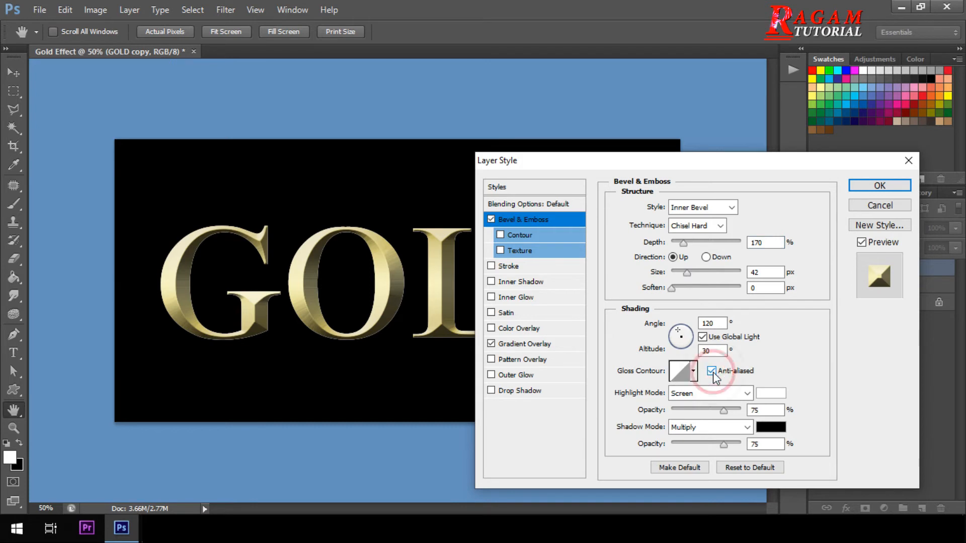
left_click(694, 371)
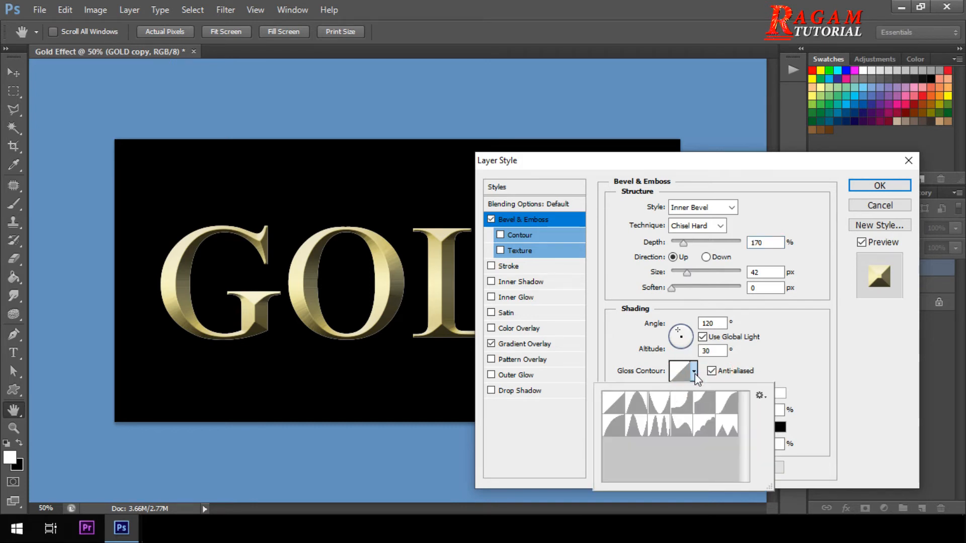
left_click(664, 427)
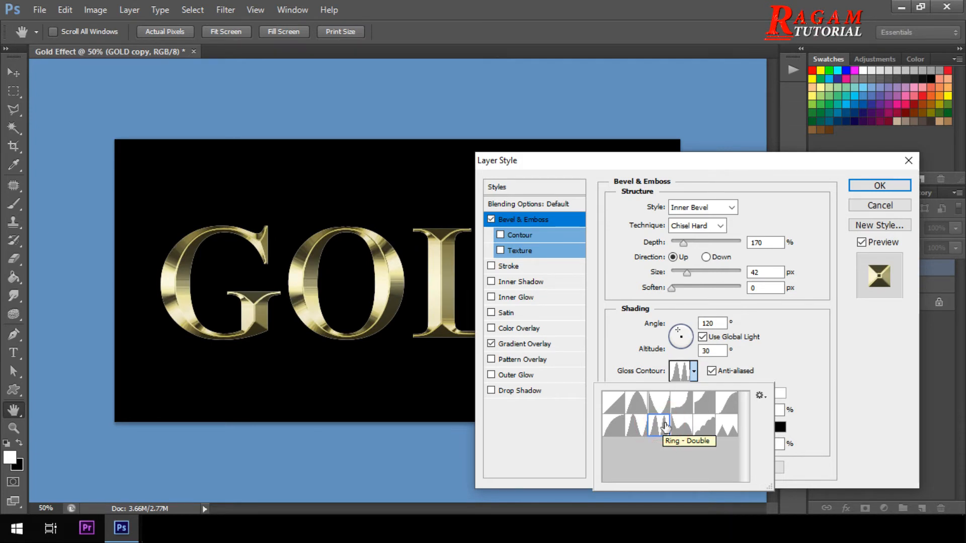
left_click(705, 379)
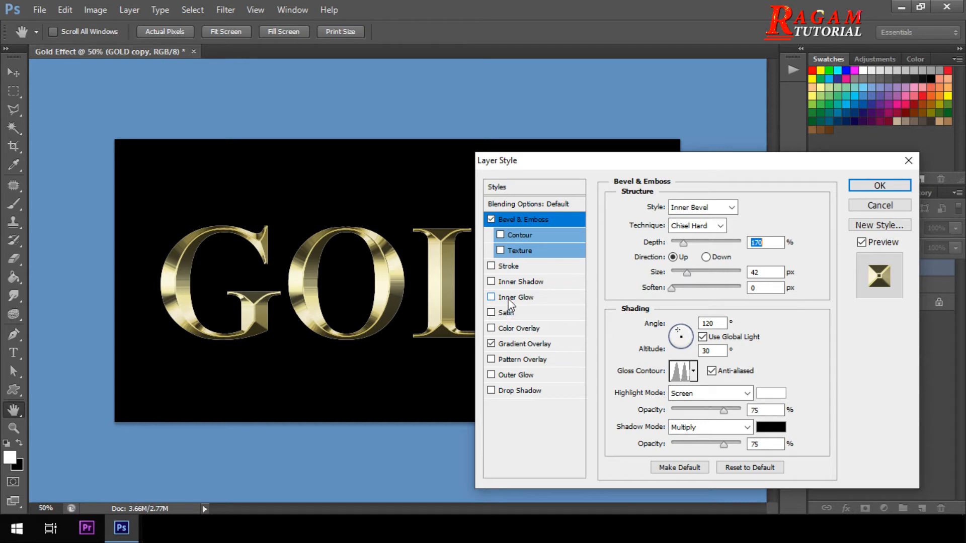
left_click(761, 239)
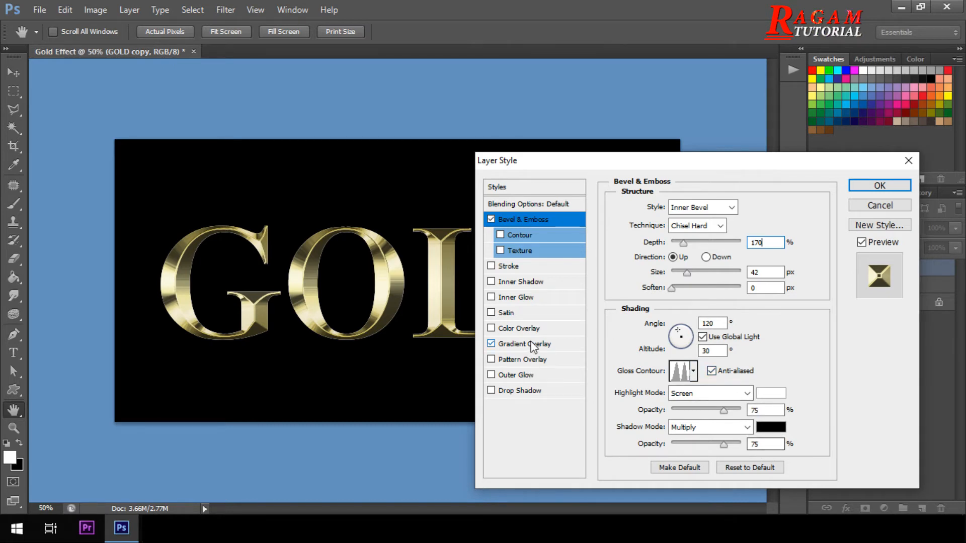
Add an Inner Glow effect with the Multiply blend mode and 50% opacity.
left_click(521, 300)
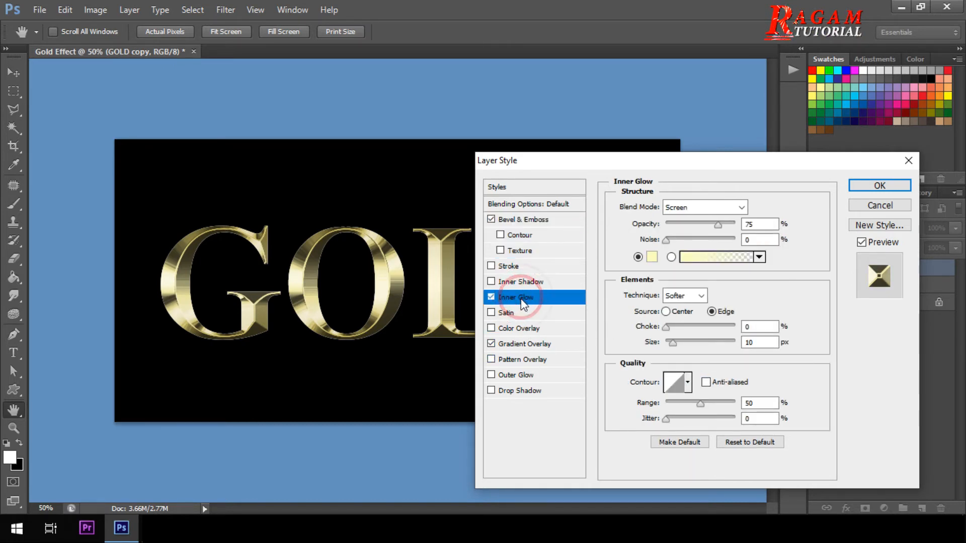
left_click(681, 216)
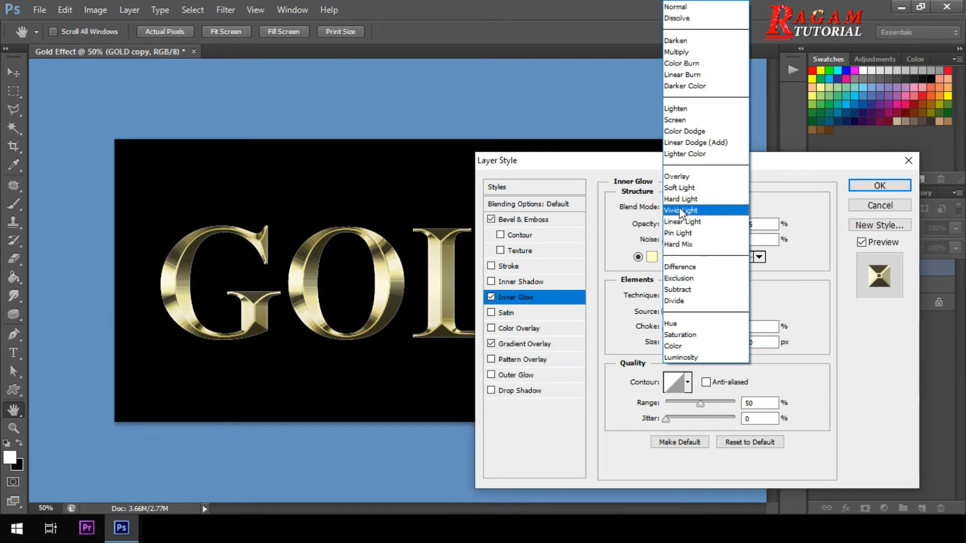
left_click(694, 52)
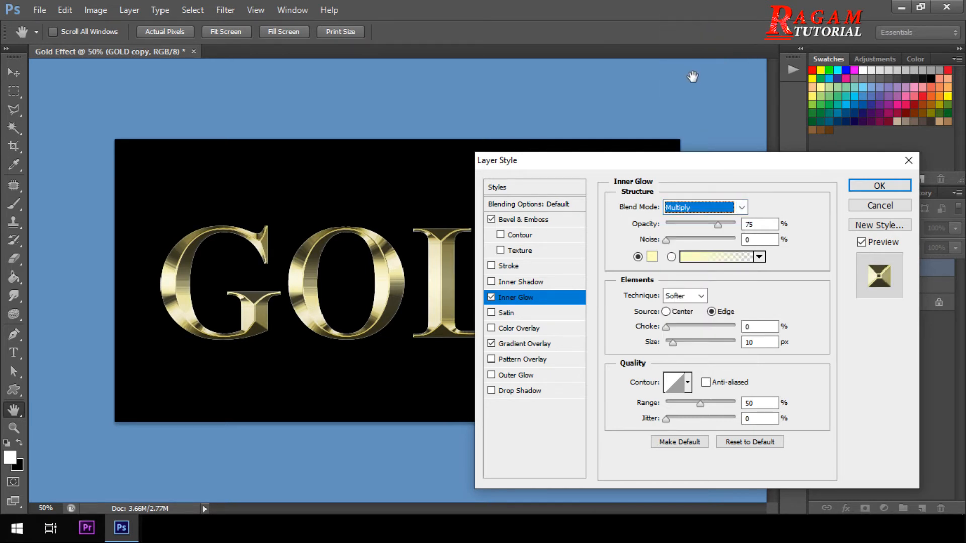
left_click(715, 207)
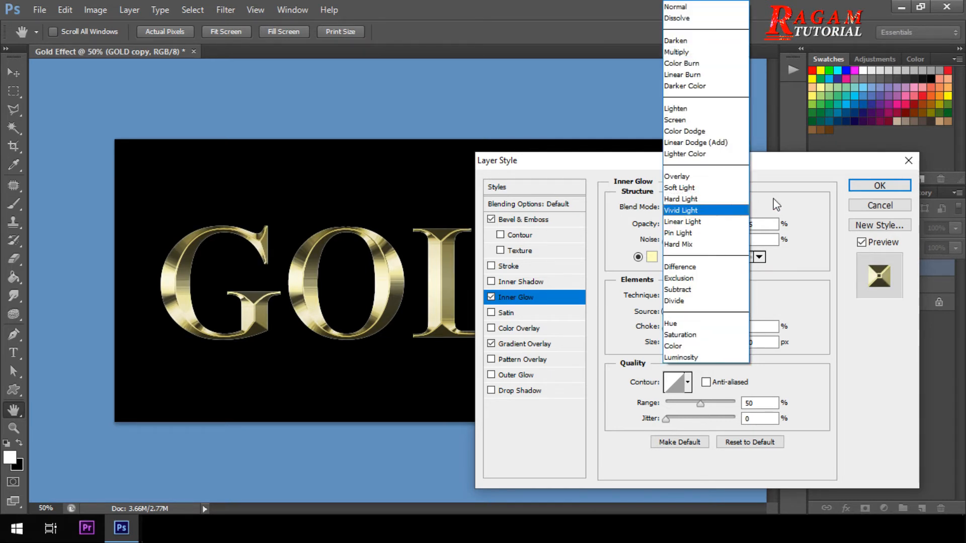
left_click(682, 52)
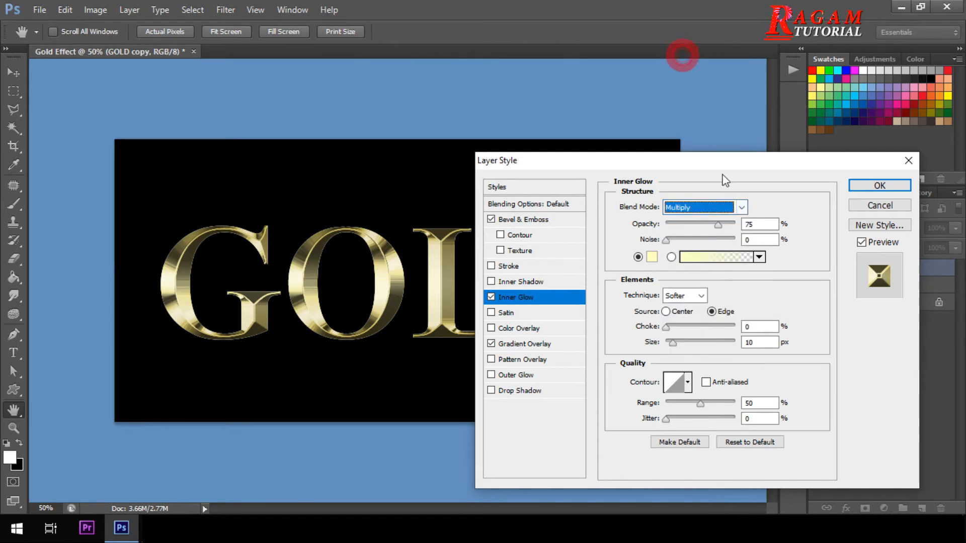
left_click(757, 206)
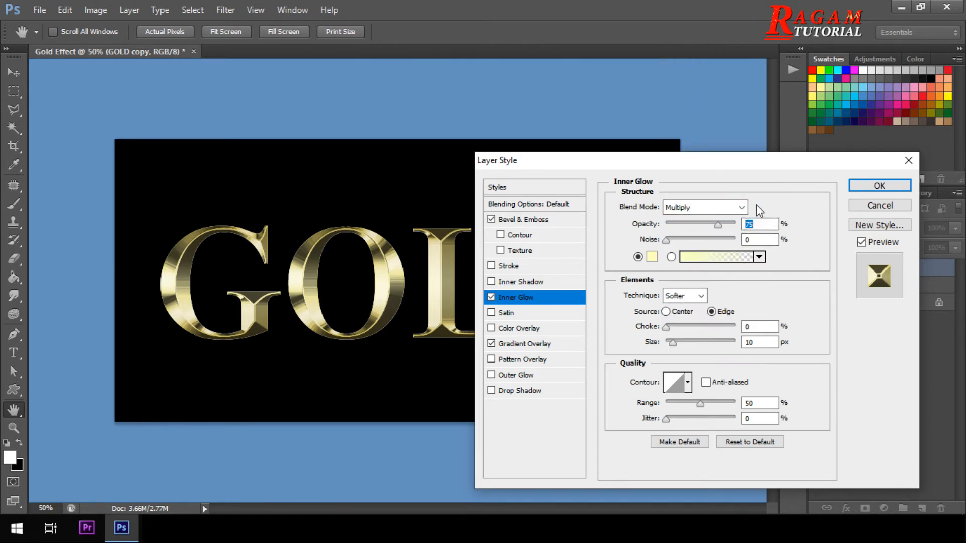
left_click(753, 223)
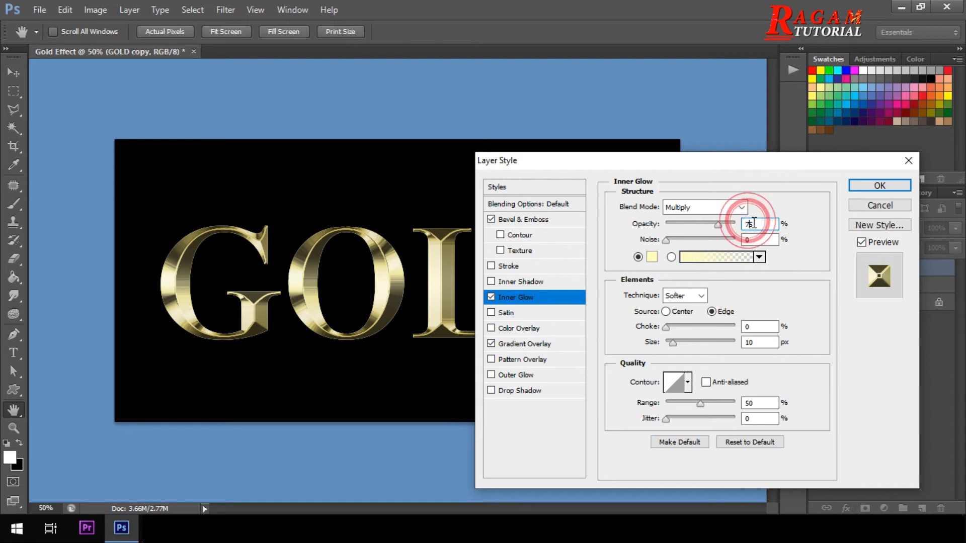
key("BackSpace")
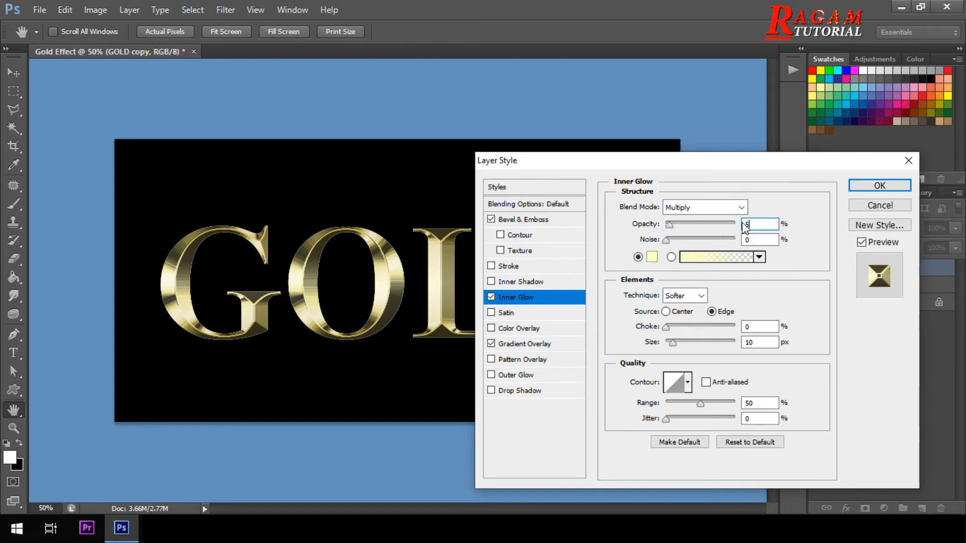
type("0")
Set the inner glow's colour to e8801f.
left_click(652, 257)
left_click(818, 396)
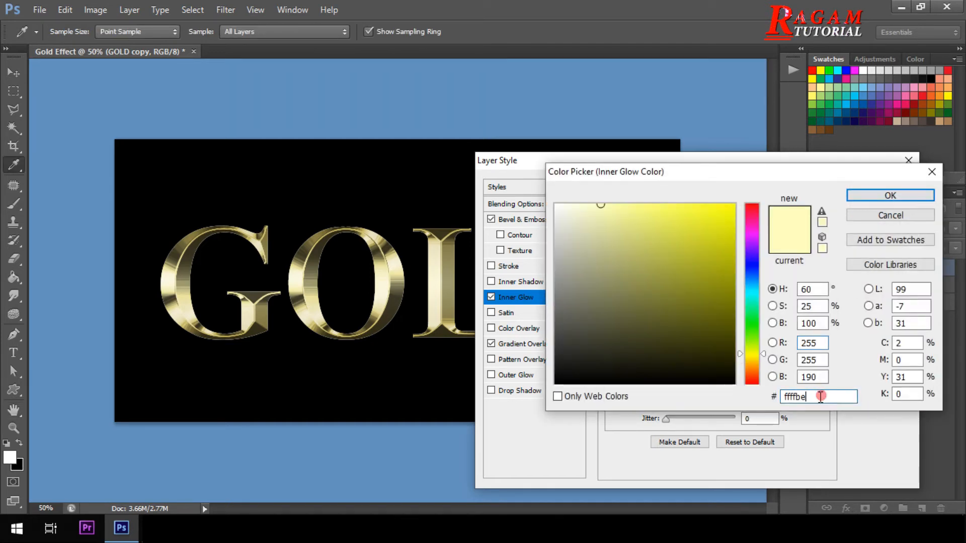
double_click(818, 396)
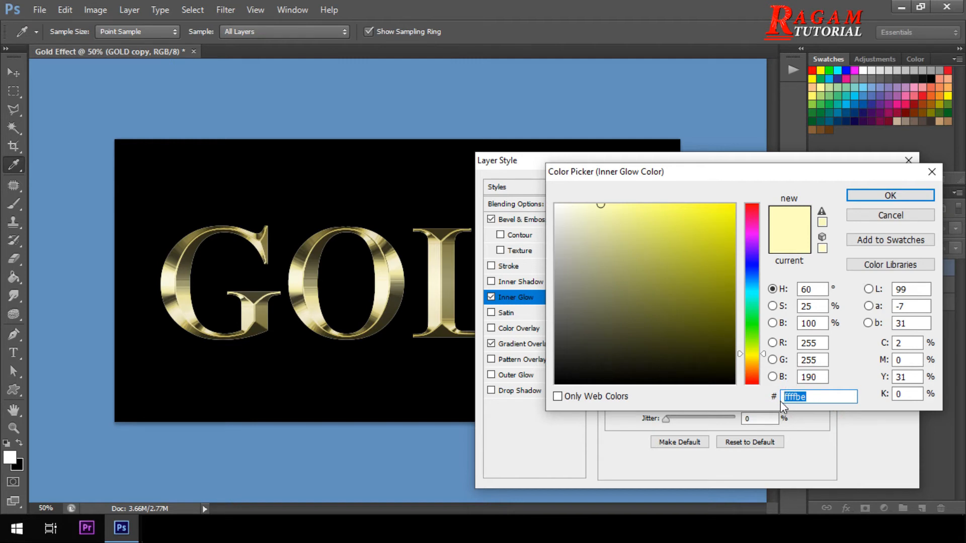
type("e880")
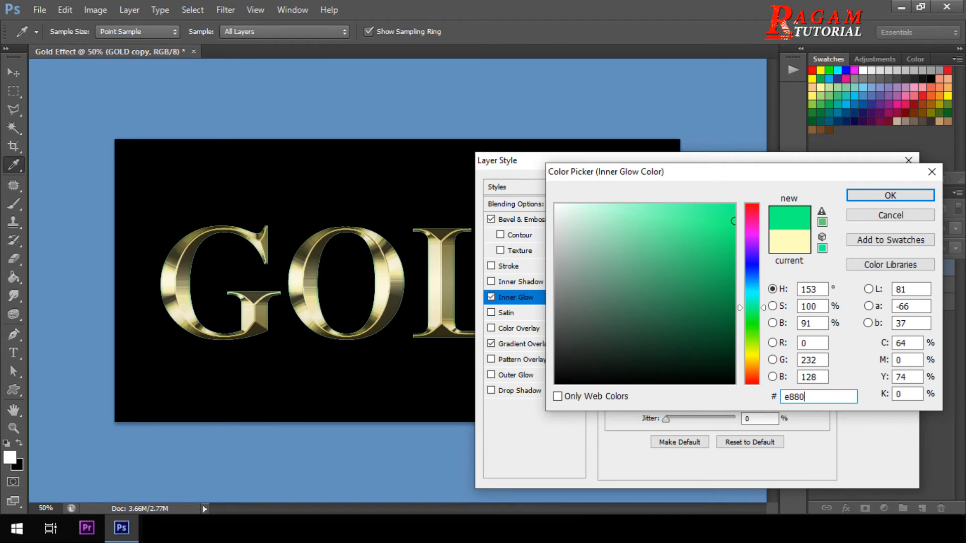
type("1")
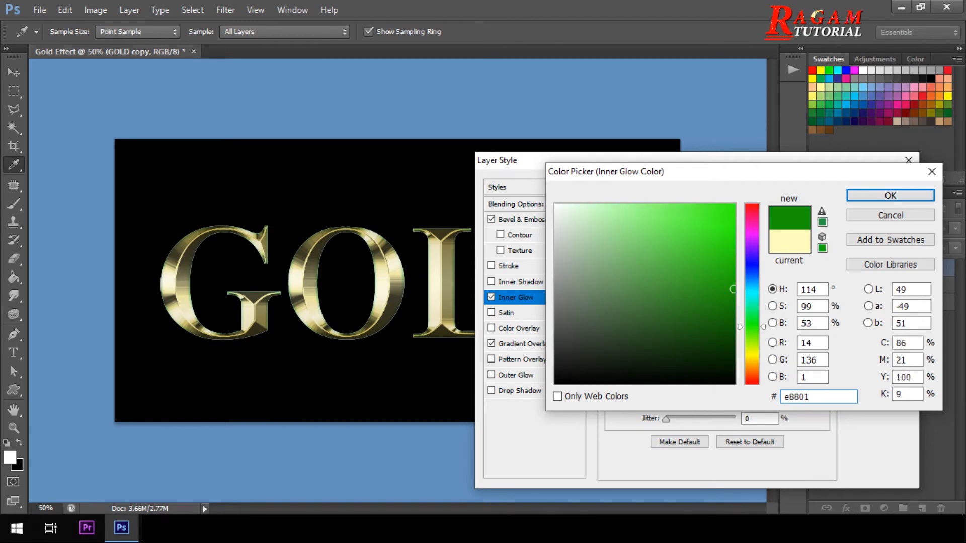
type("f")
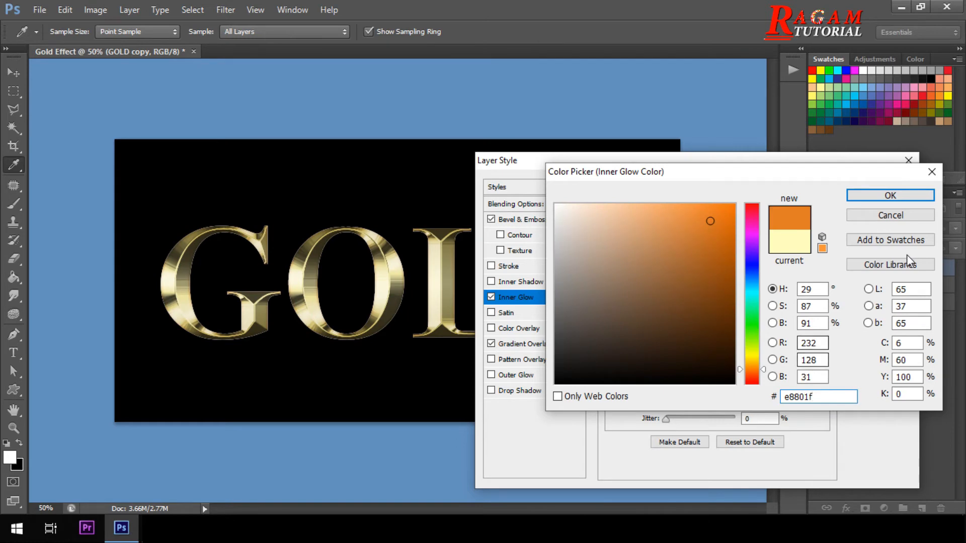
left_click(891, 195)
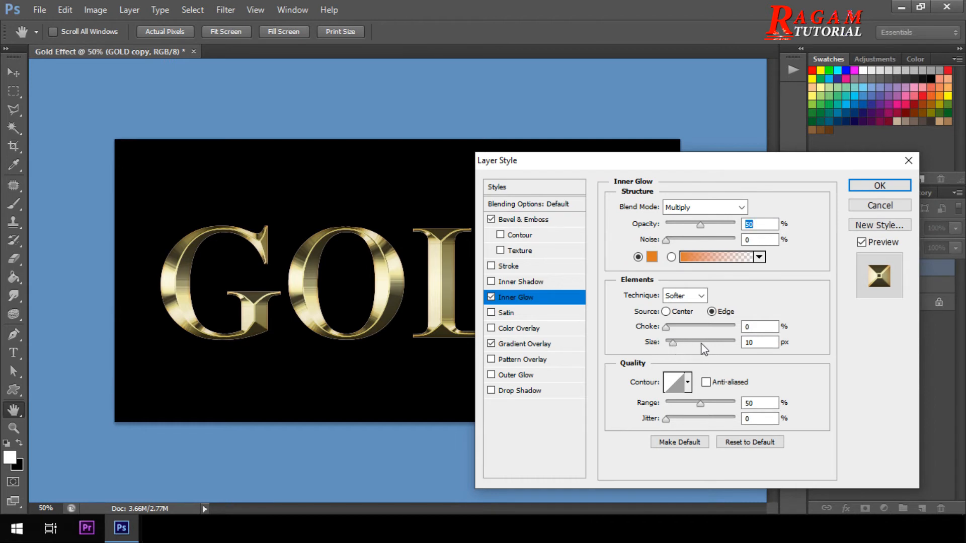
Set the inner glow's size to 70 px and apply the layer styles to the GOLD copy.
left_click(748, 341)
type("7")
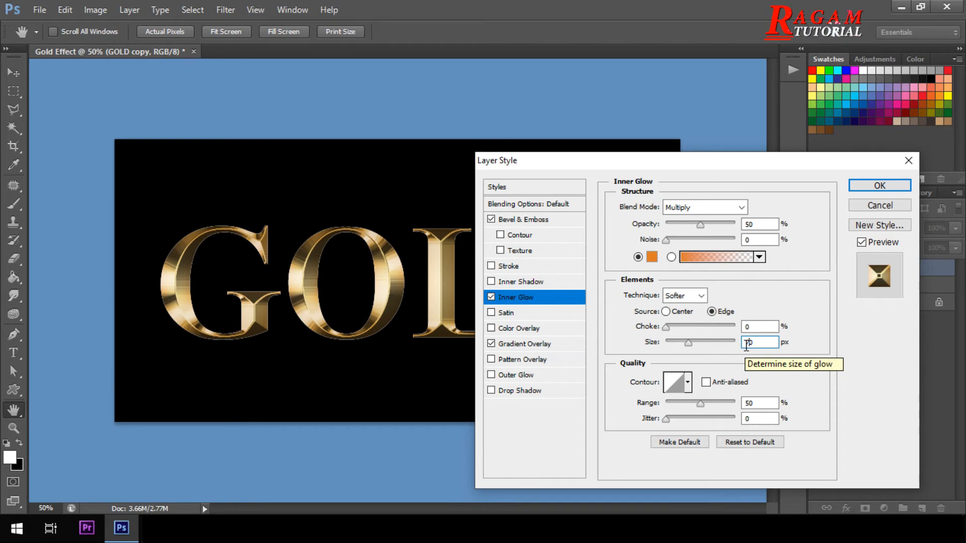
left_click(759, 346)
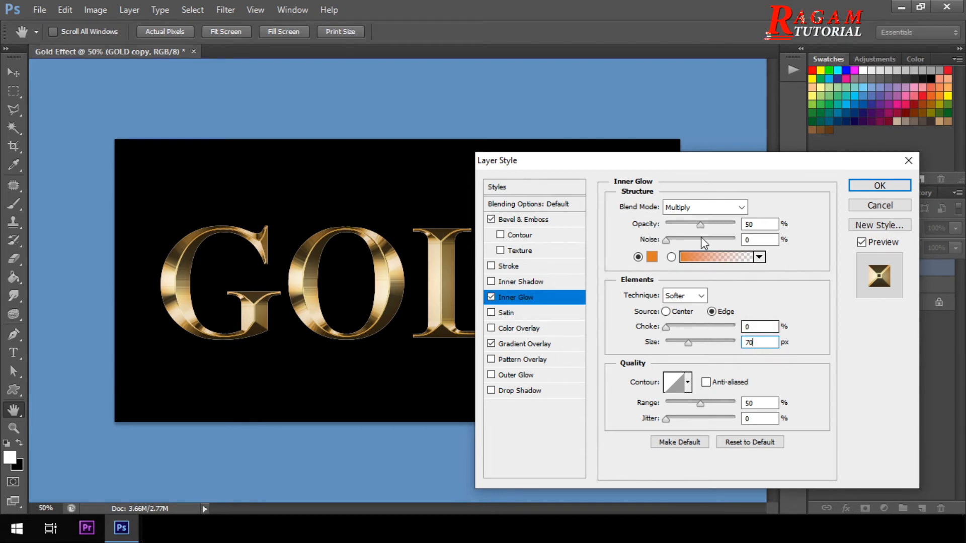
left_click(760, 222)
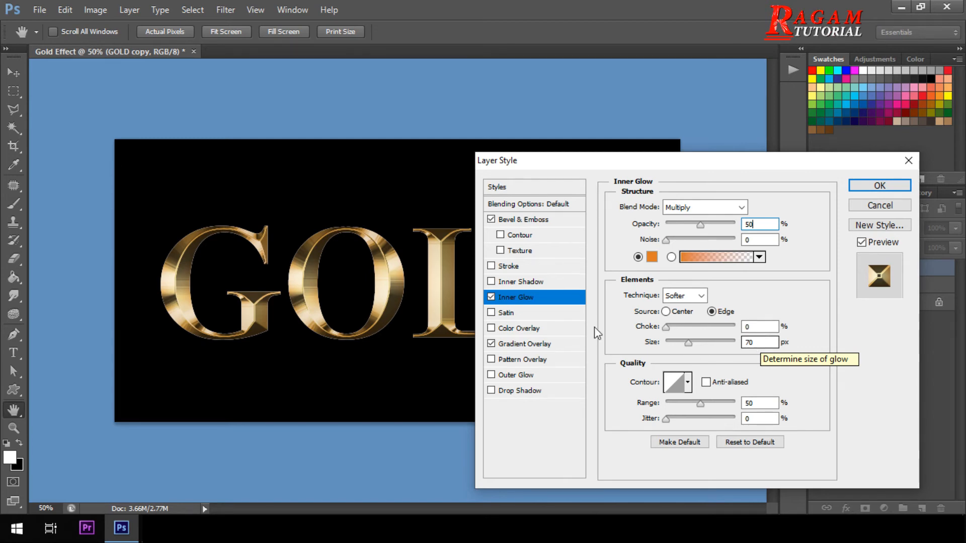
left_click(861, 193)
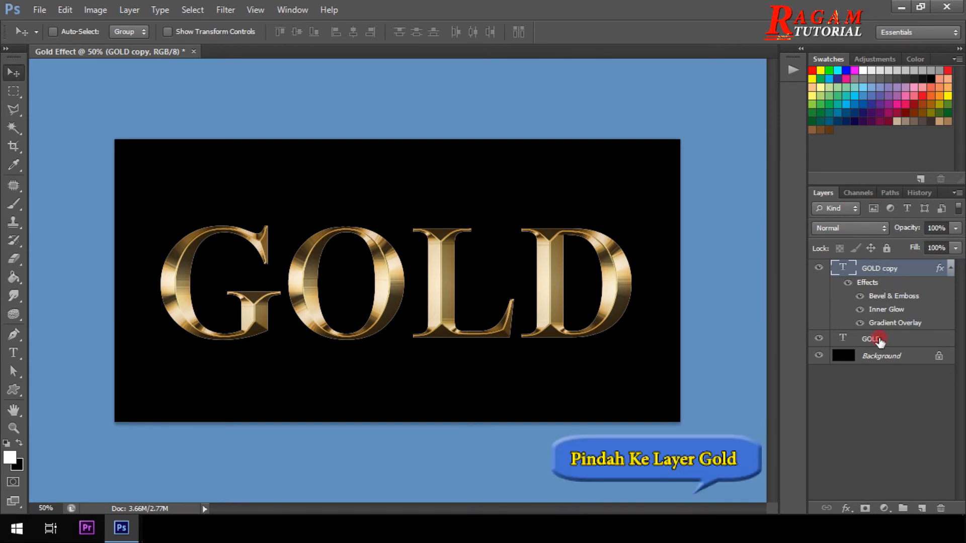
Add a Stroke effect to the original GOLD layer with a gradient fill using the Gold preset.
left_click(877, 340)
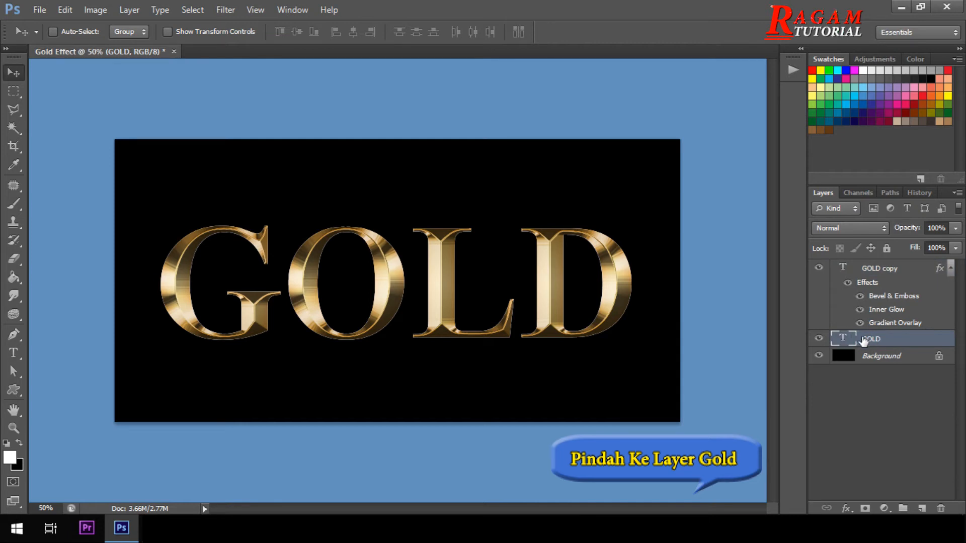
left_click(846, 508)
left_click(875, 376)
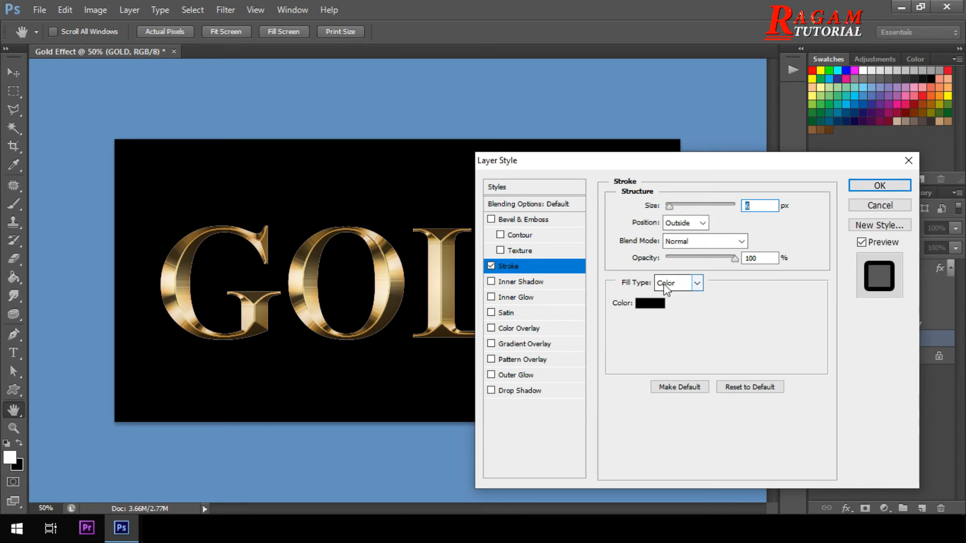
left_click(699, 284)
left_click(696, 309)
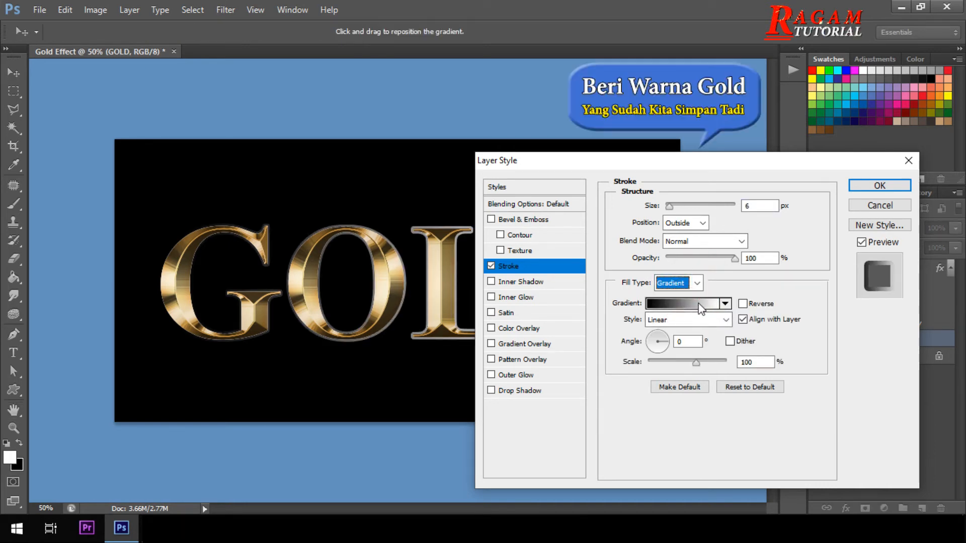
left_click(705, 304)
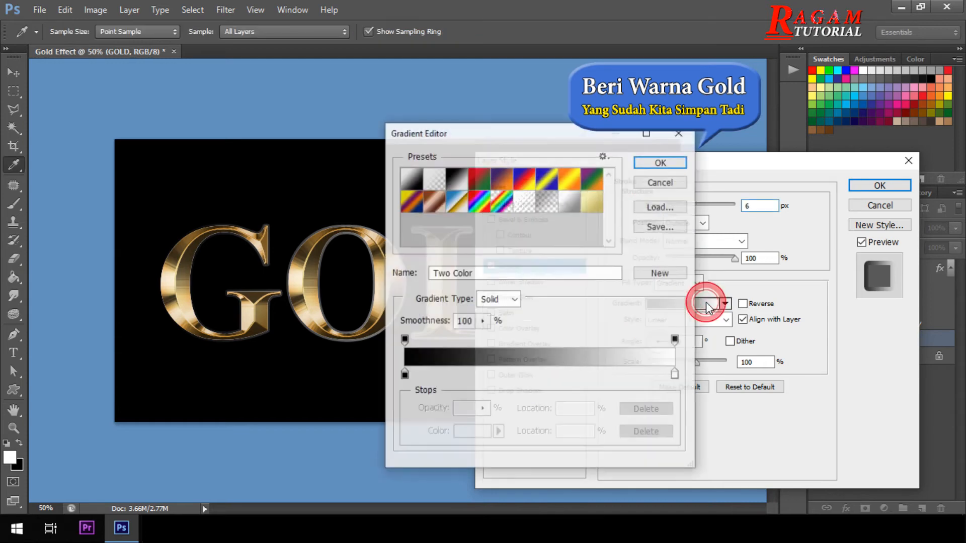
left_click(591, 215)
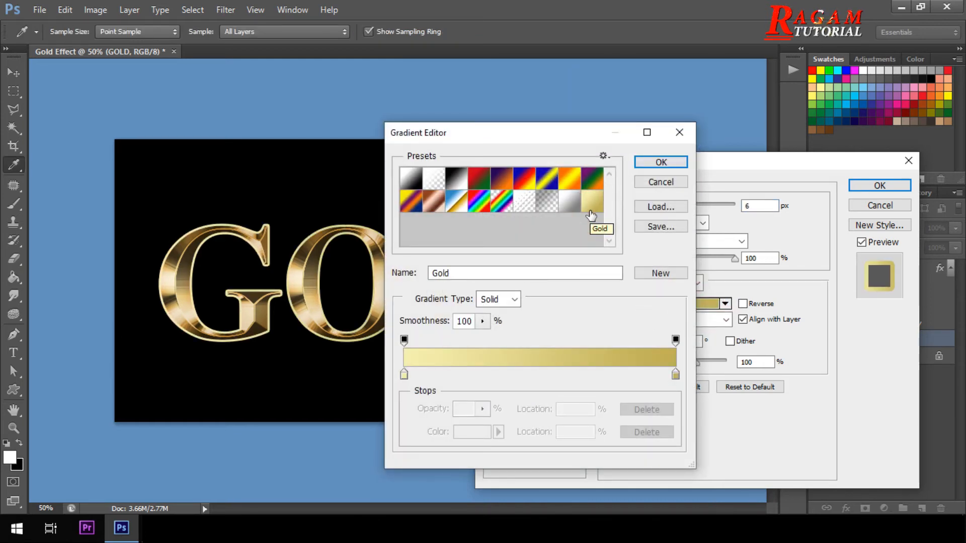
left_click(648, 165)
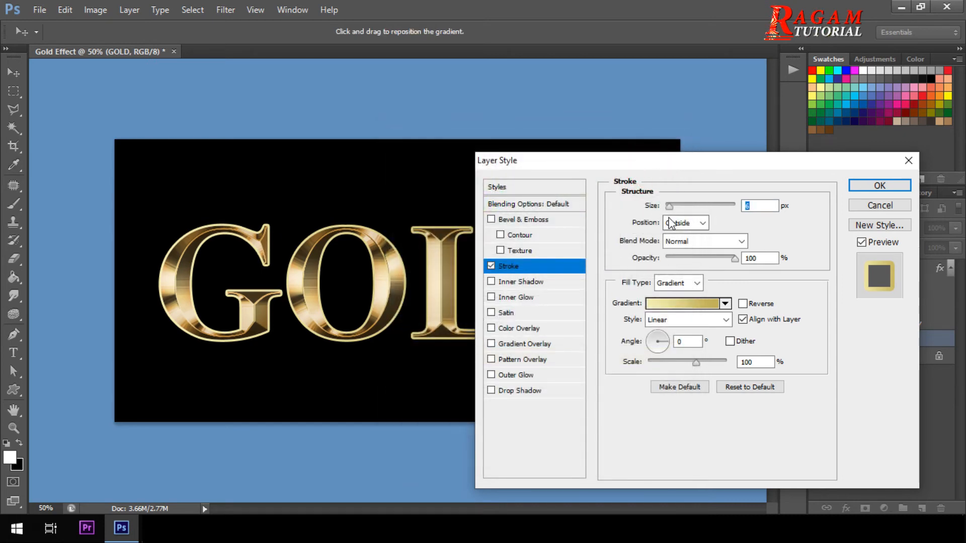
Set the stroke's size to 8 px and its gradient style to Reflected.
left_click(749, 207)
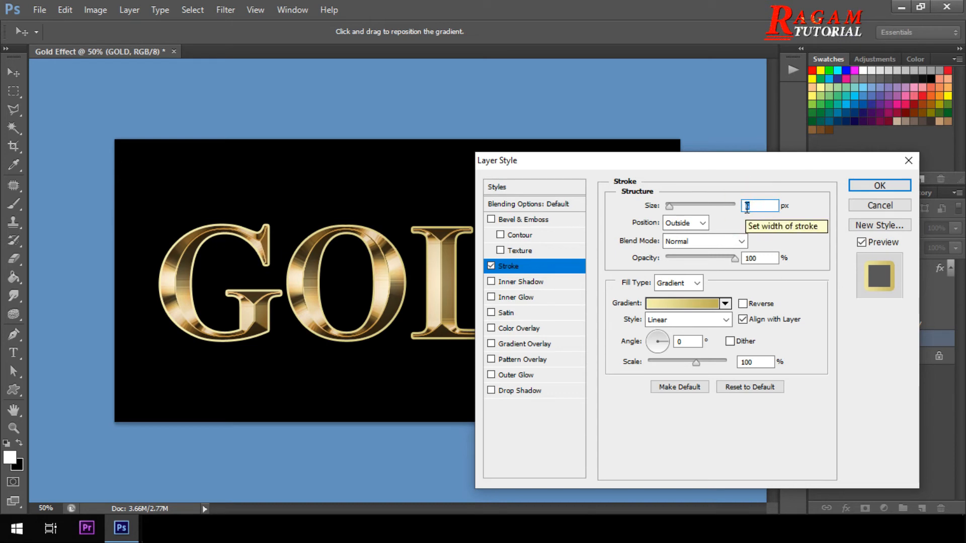
type("8")
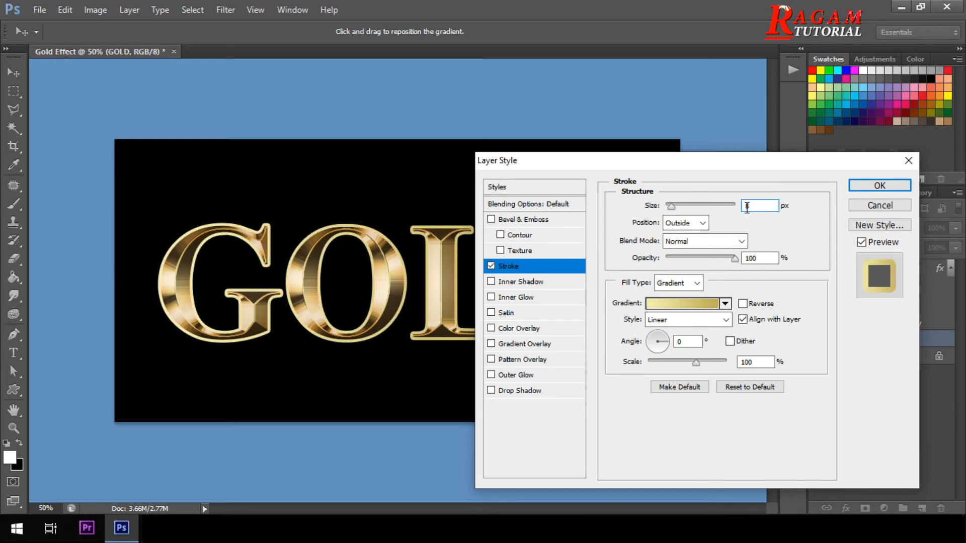
left_click(752, 207)
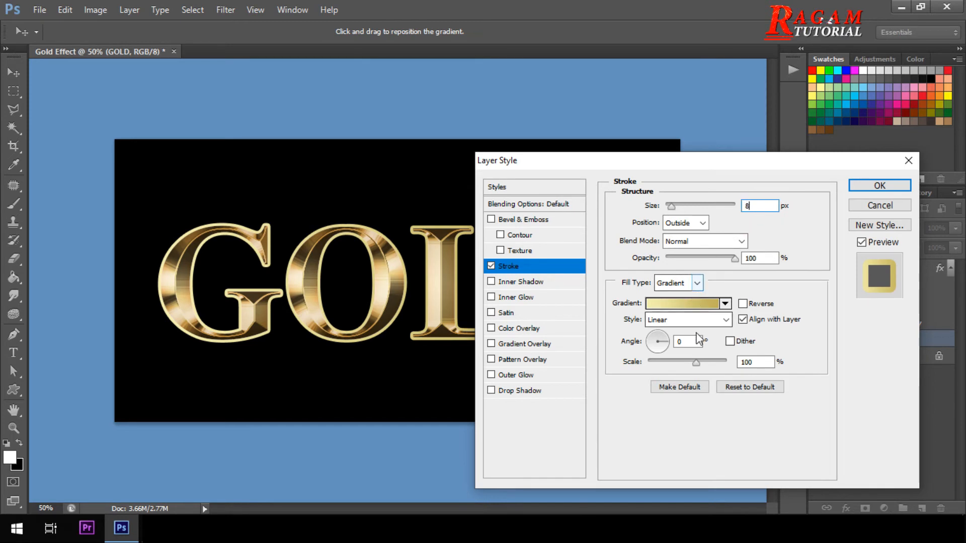
left_click(690, 319)
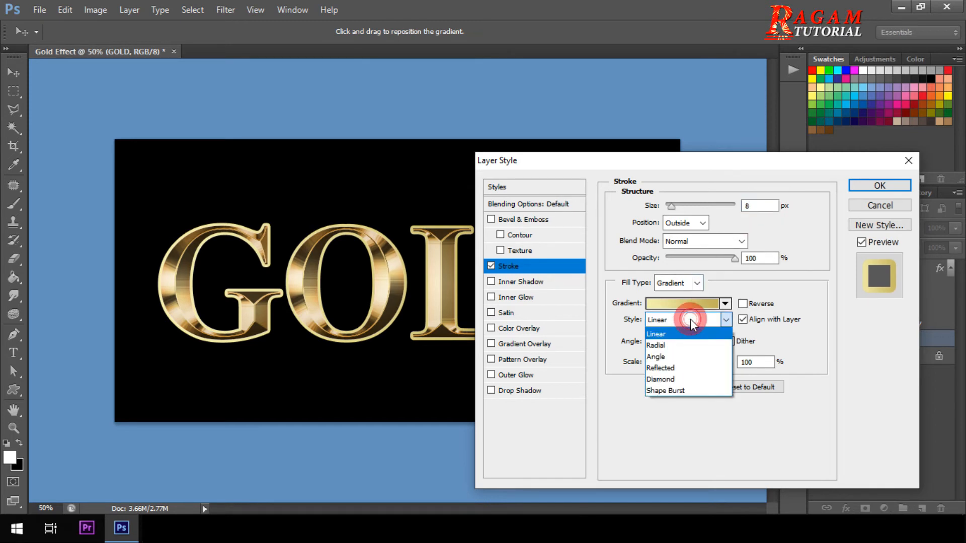
left_click(682, 369)
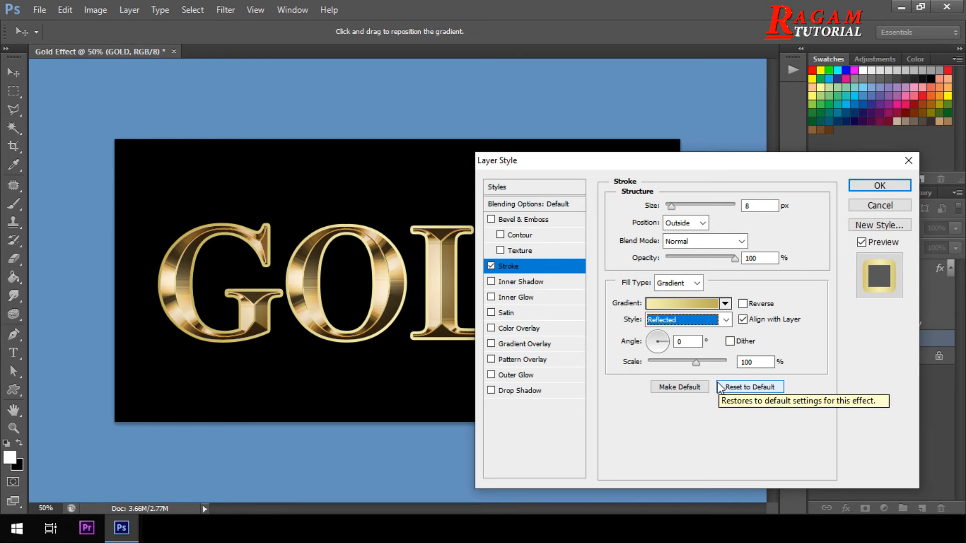
Add a Bevel & Emboss effect to the GOLD layer with the Stroke Emboss style and Chisel Hard technique.
left_click(515, 221)
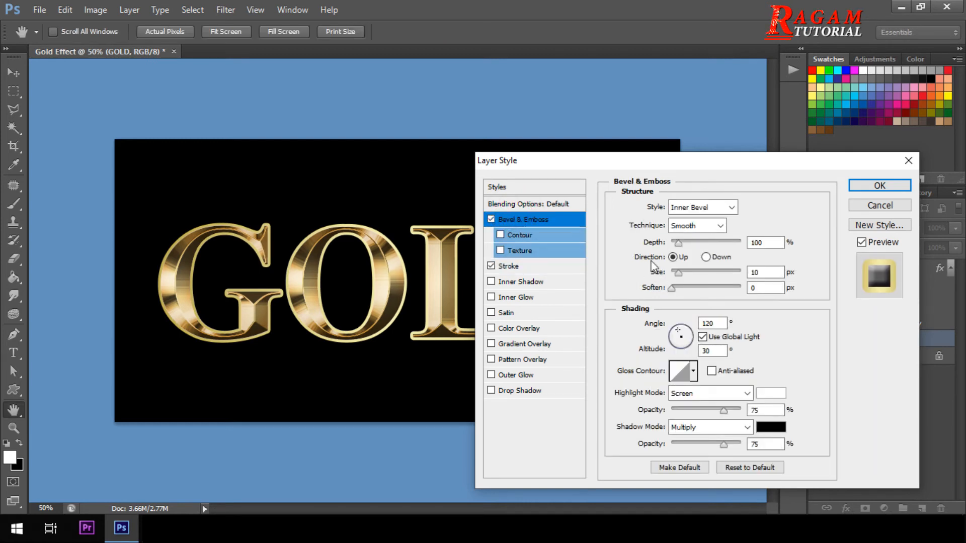
left_click(731, 207)
left_click(705, 262)
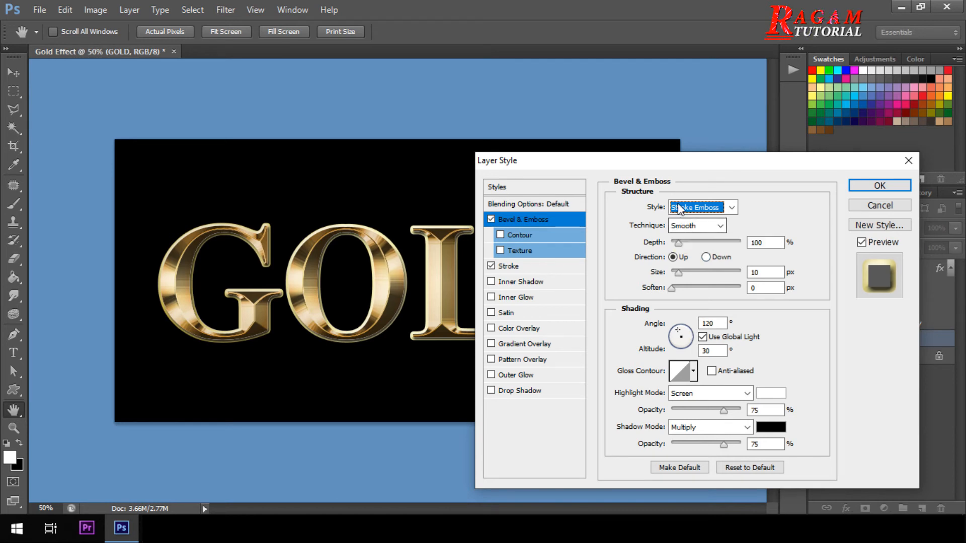
left_click(701, 225)
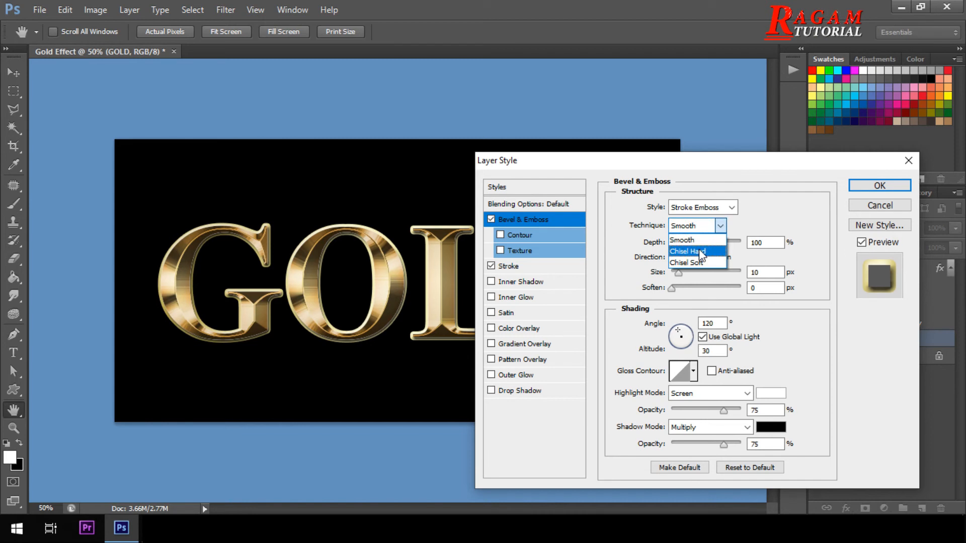
left_click(699, 250)
Set the stroke emboss depth to 170% and its size to 8 px.
left_click(758, 243)
left_click(757, 244)
type("7")
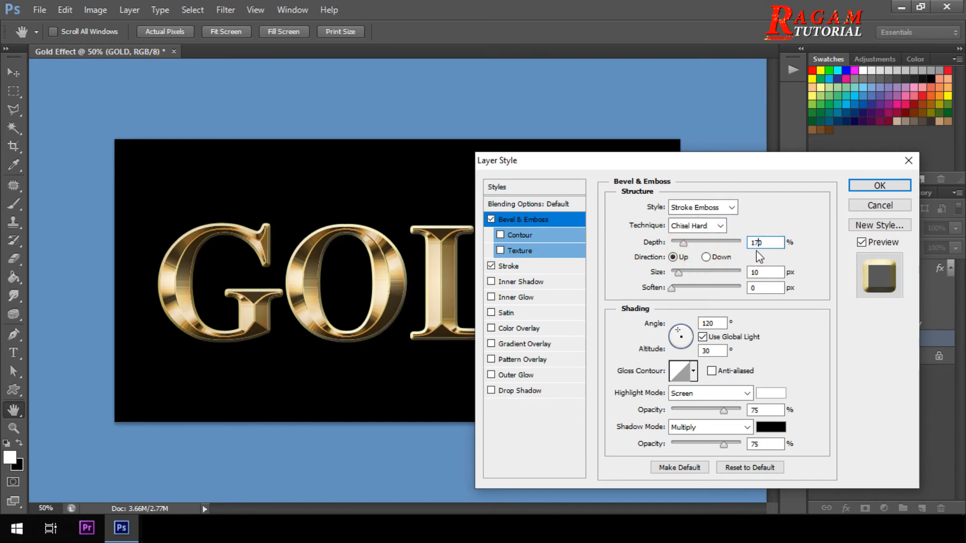
left_click(770, 245)
left_click(758, 272)
double_click(759, 272)
type("8")
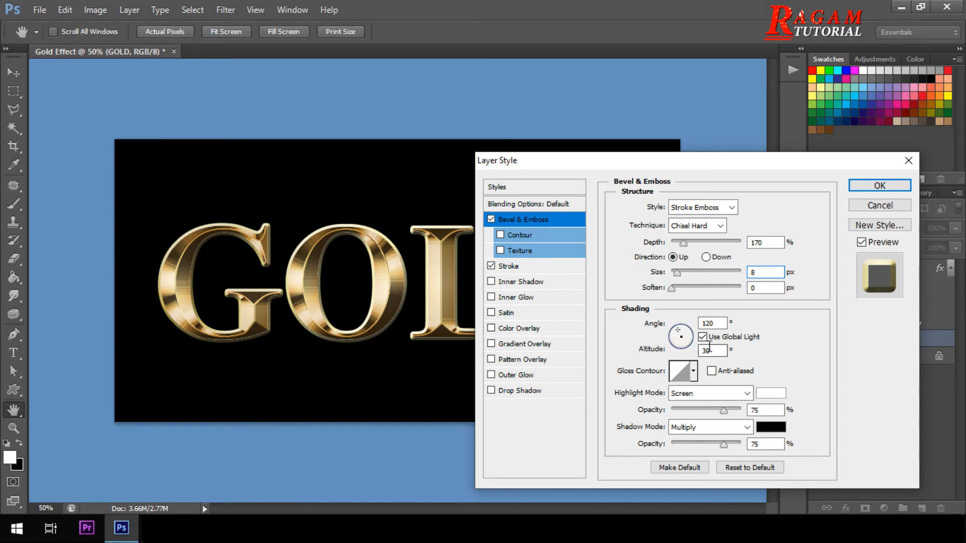
Choose the Ring - Double gloss contour for the GOLD layer's stroke emboss.
left_click(693, 371)
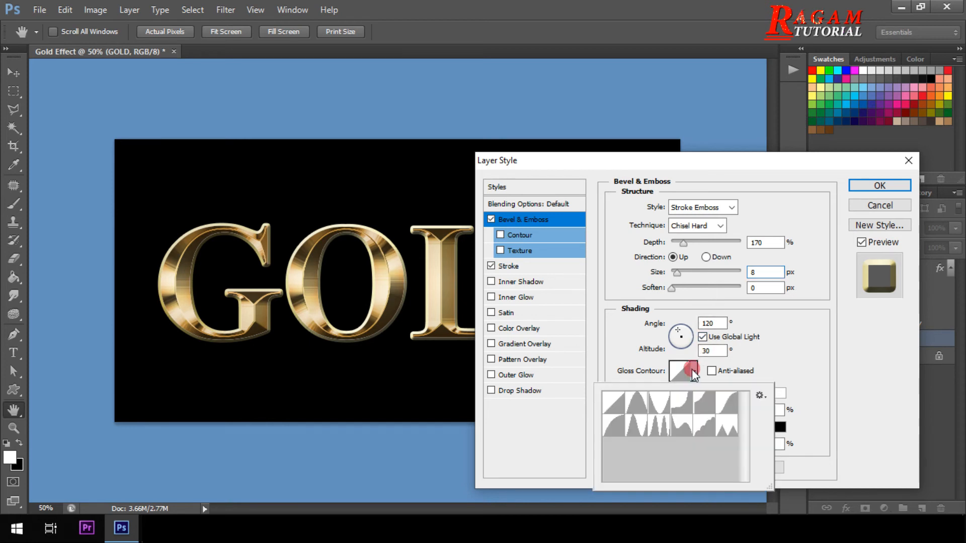
left_click(658, 427)
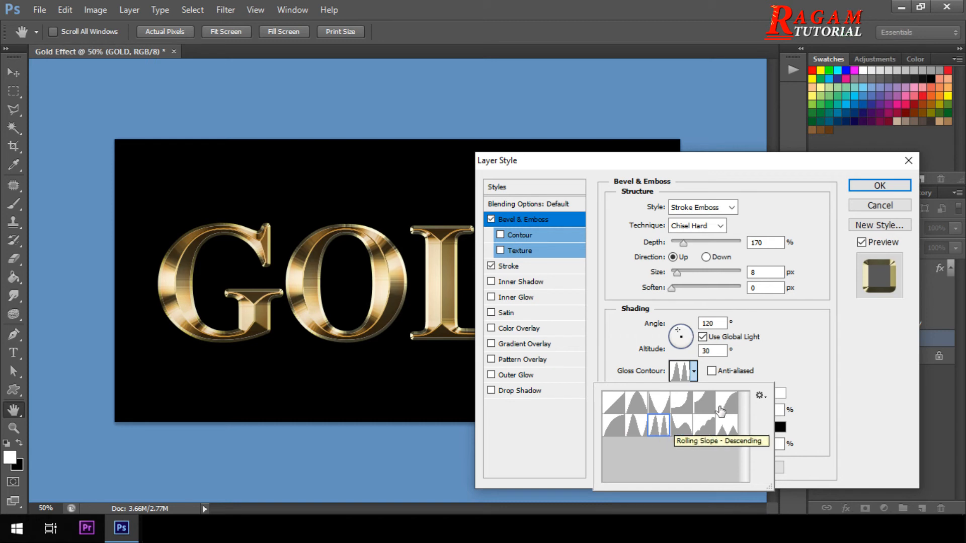
left_click(739, 363)
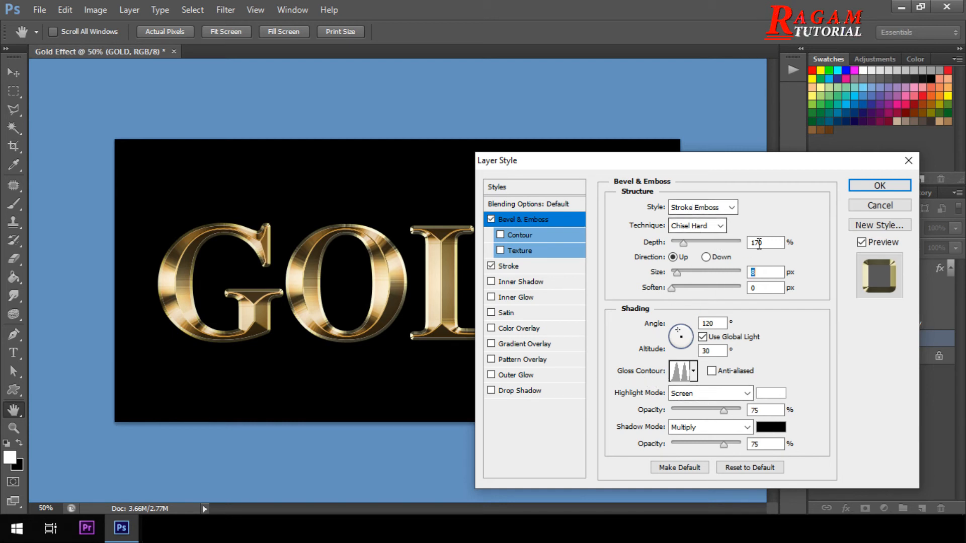
left_click(759, 270)
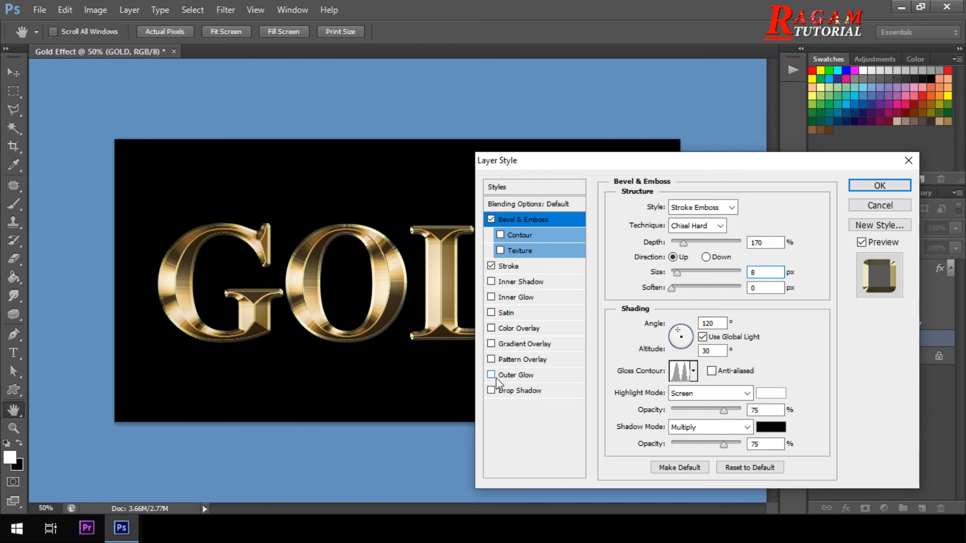
Add an Outer Glow effect to the GOLD layer with 40% opacity.
left_click(526, 376)
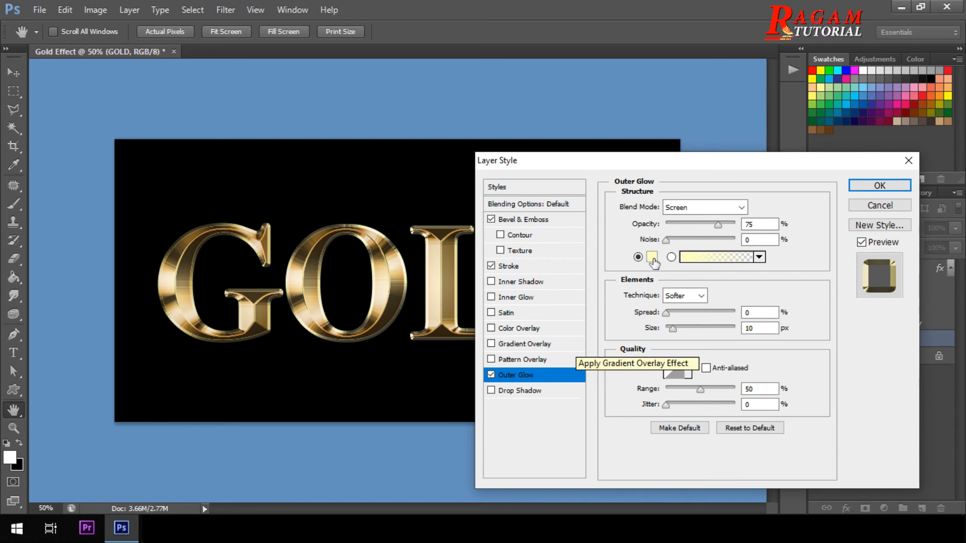
left_click(751, 224)
double_click(751, 224)
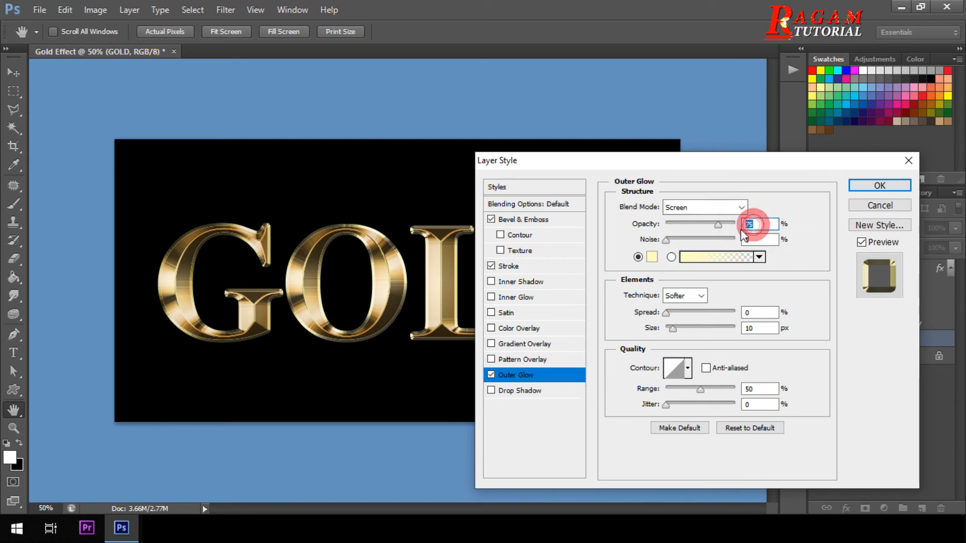
type("40")
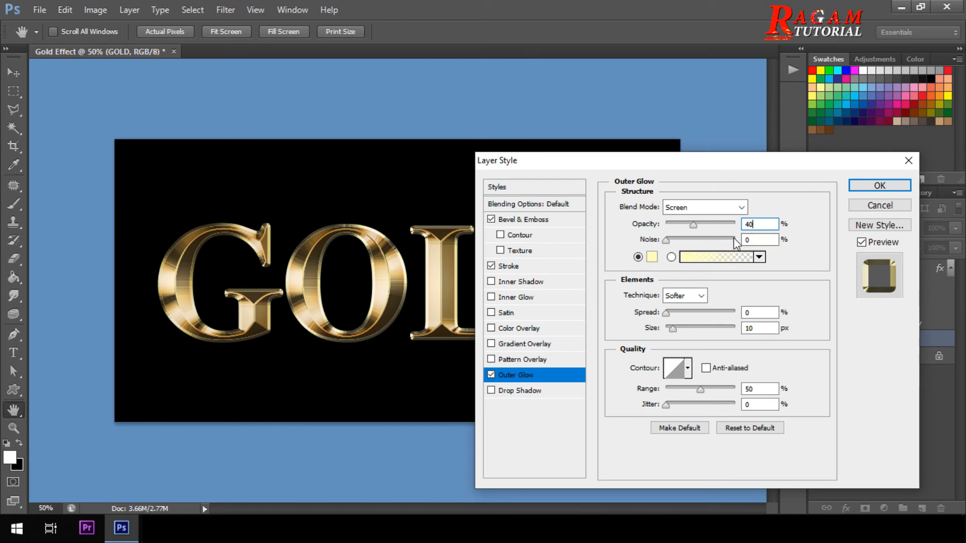
Set the GOLD layer's Outer Glow color to #e8801f.
left_click(652, 257)
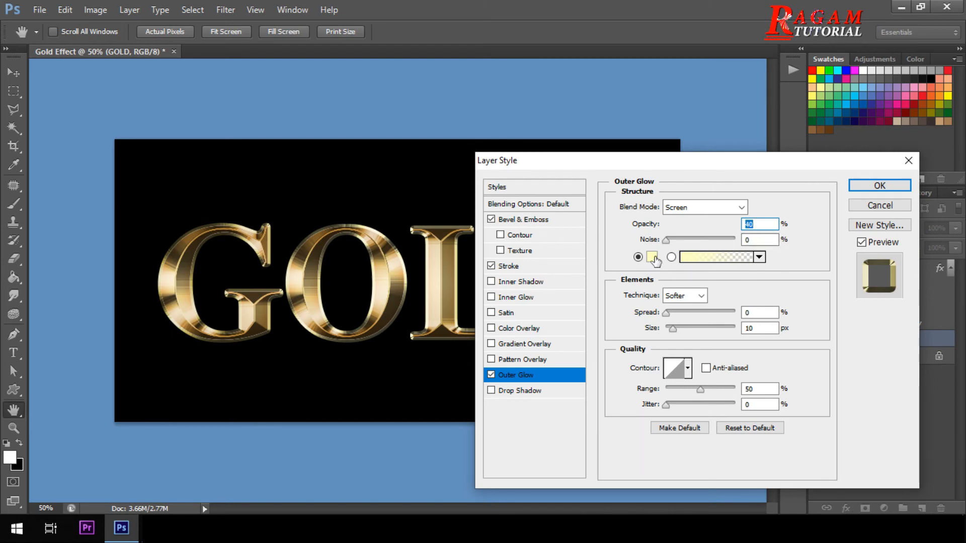
double_click(819, 397)
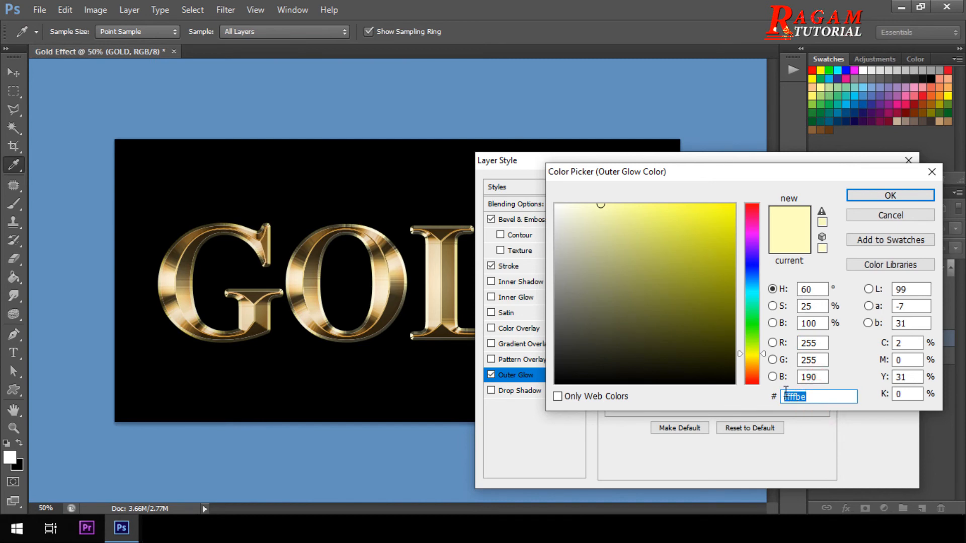
type("e8")
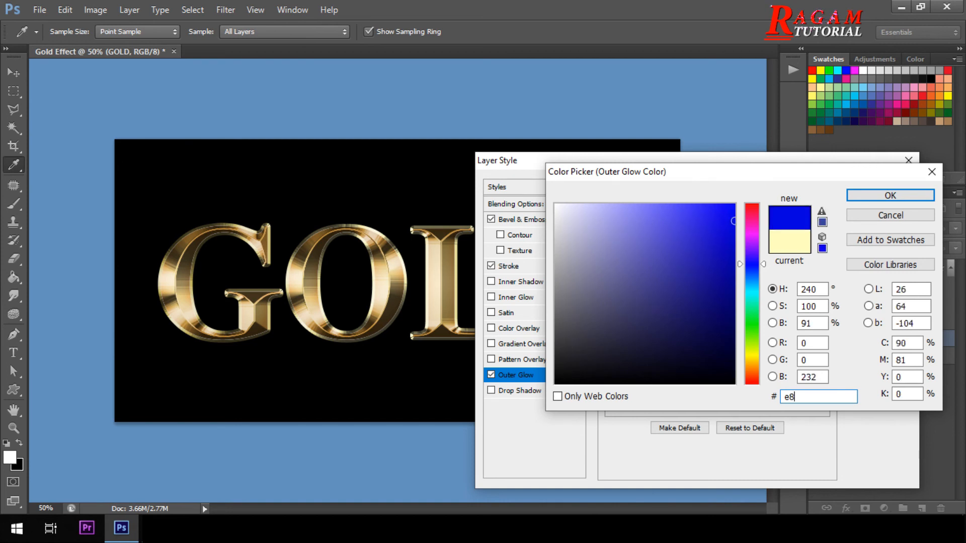
type("80")
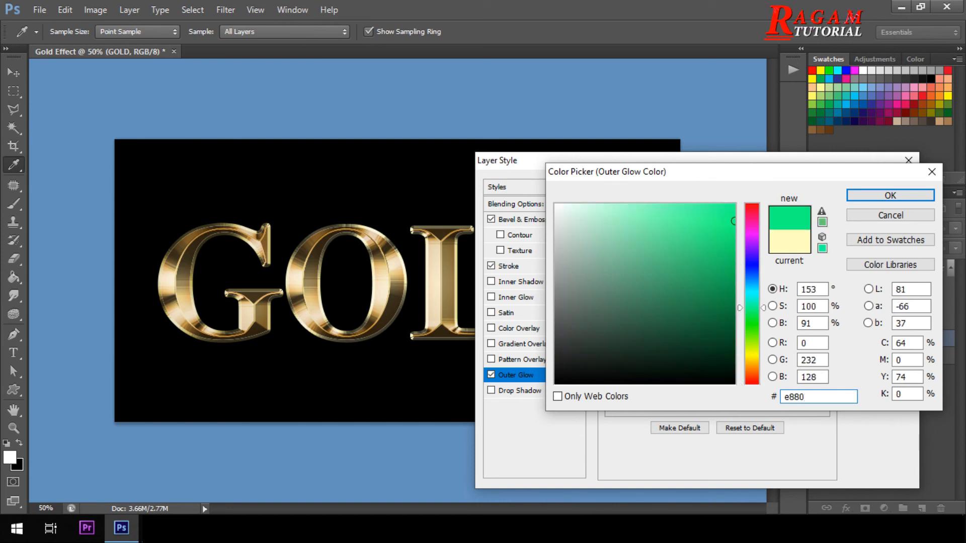
type("1f")
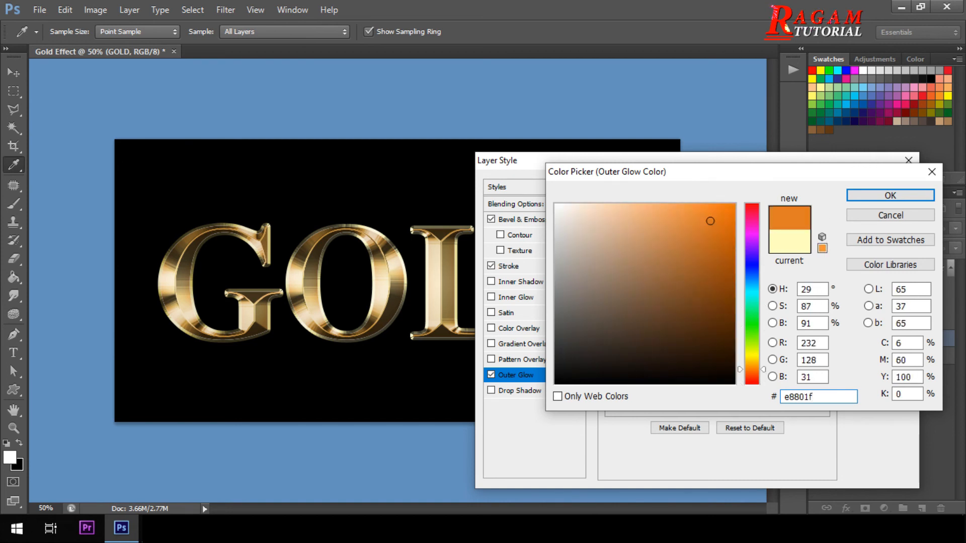
left_click(873, 197)
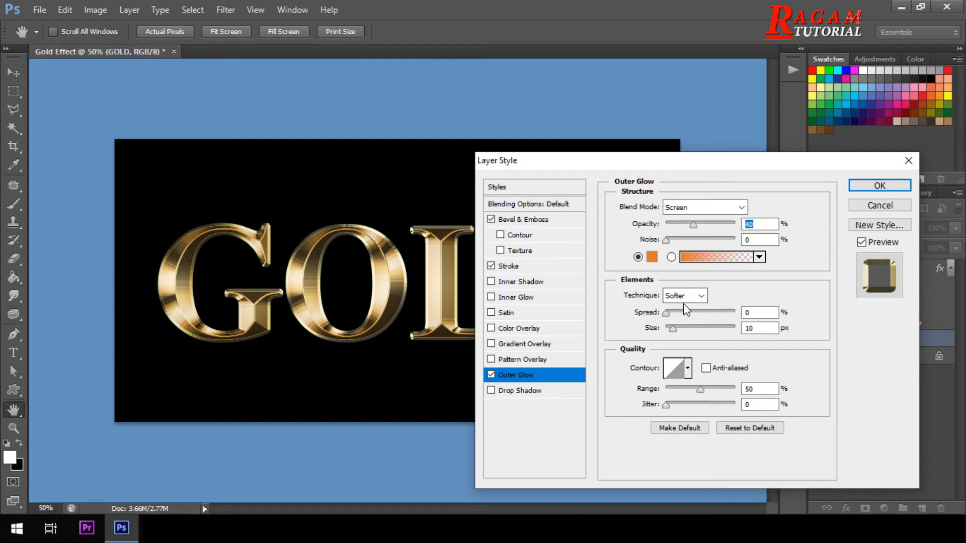
Set the Outer Glow size to 57 px and apply the layer style to the GOLD layer.
left_click(751, 328)
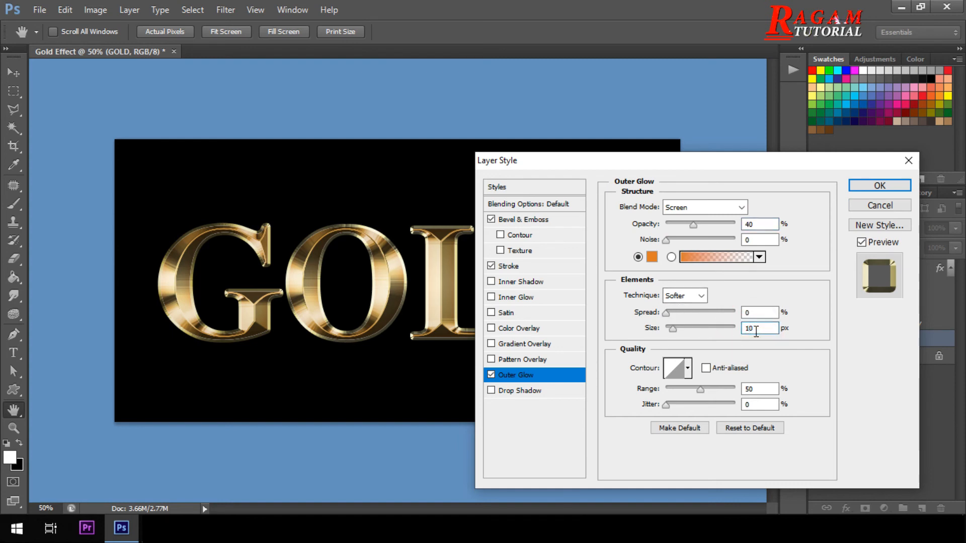
mouse_move(686, 330)
left_mouse_down()
mouse_move(720, 331)
mouse_move(679, 333)
left_mouse_up()
left_click(762, 328)
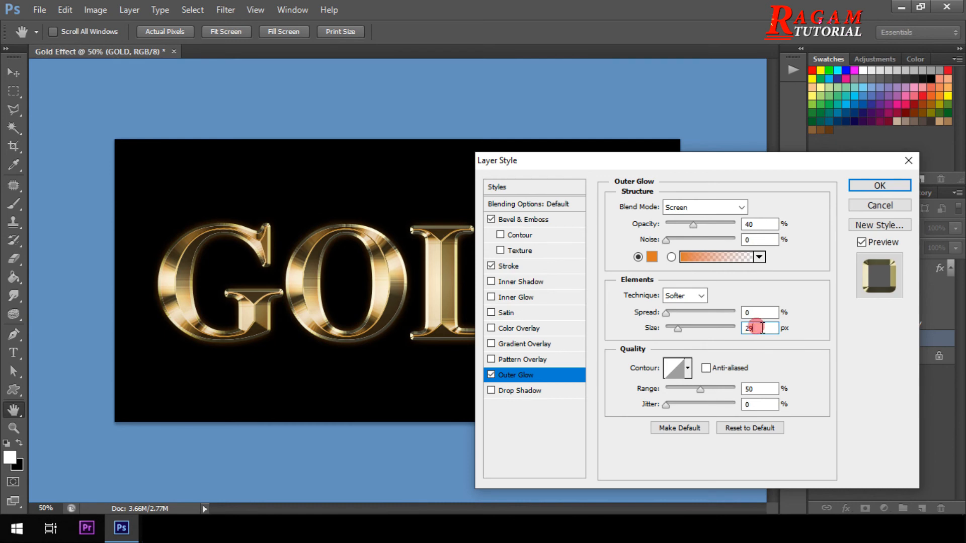
key("BackSpace")
key("BackSpace")
type("57")
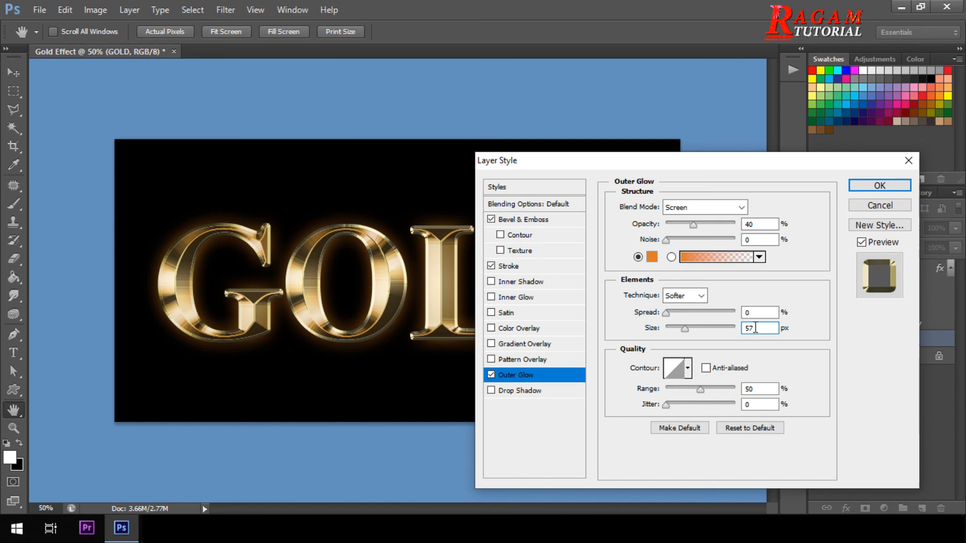
left_click(858, 191)
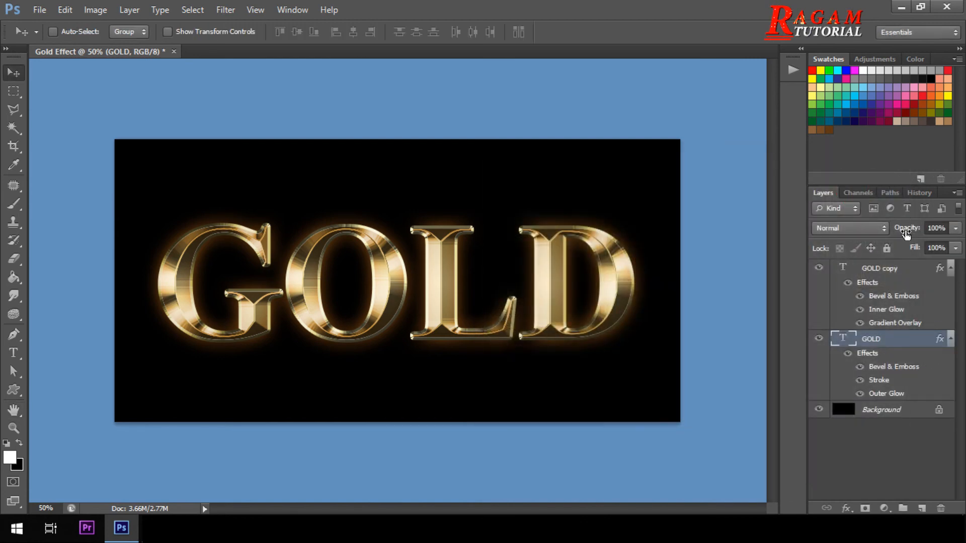
Collapse the effects lists of both text layers and add a new empty layer above GOLD copy.
left_click(875, 270)
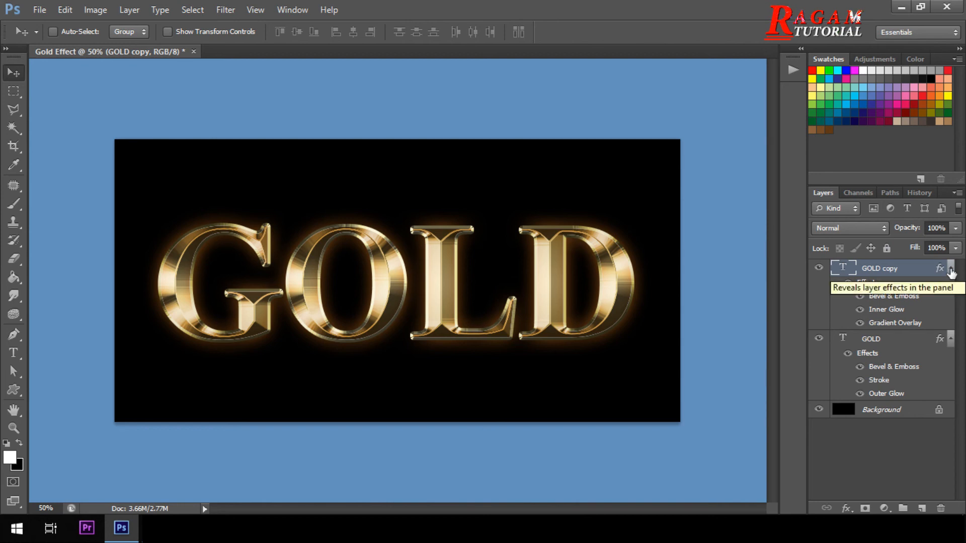
left_click(951, 270)
left_click(951, 286)
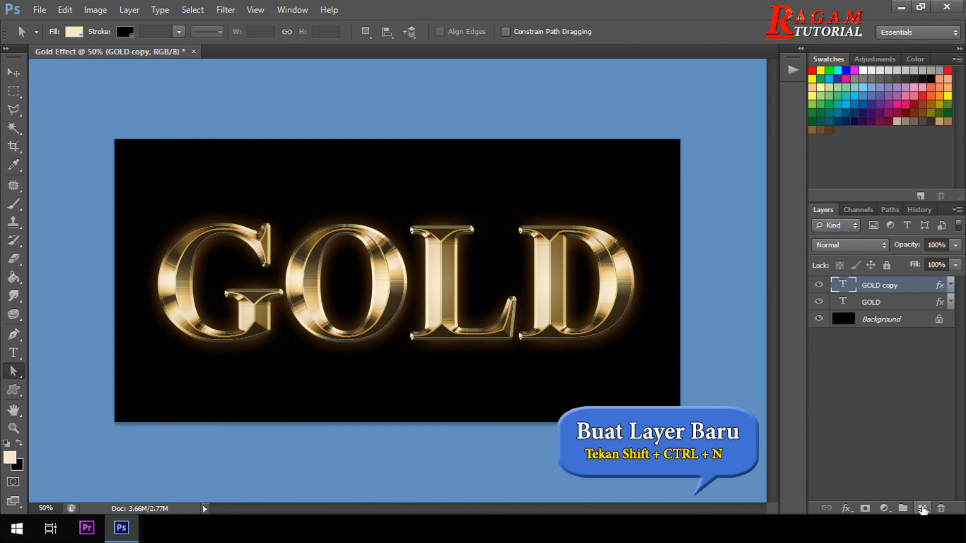
left_click(922, 509)
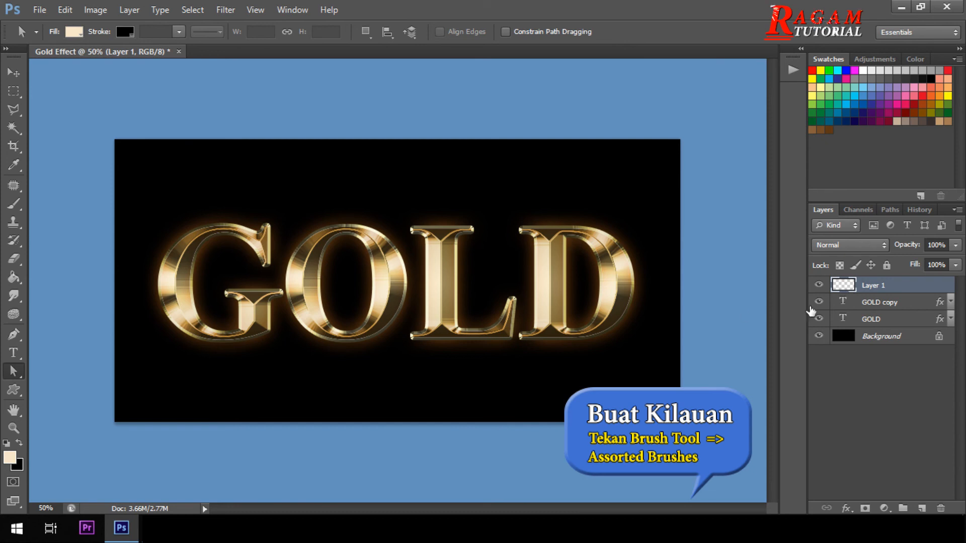
With the Brush Tool active, append the Assorted Brushes set to the current brush presets.
left_click(15, 204)
left_click_drag(18, 206, 49, 217)
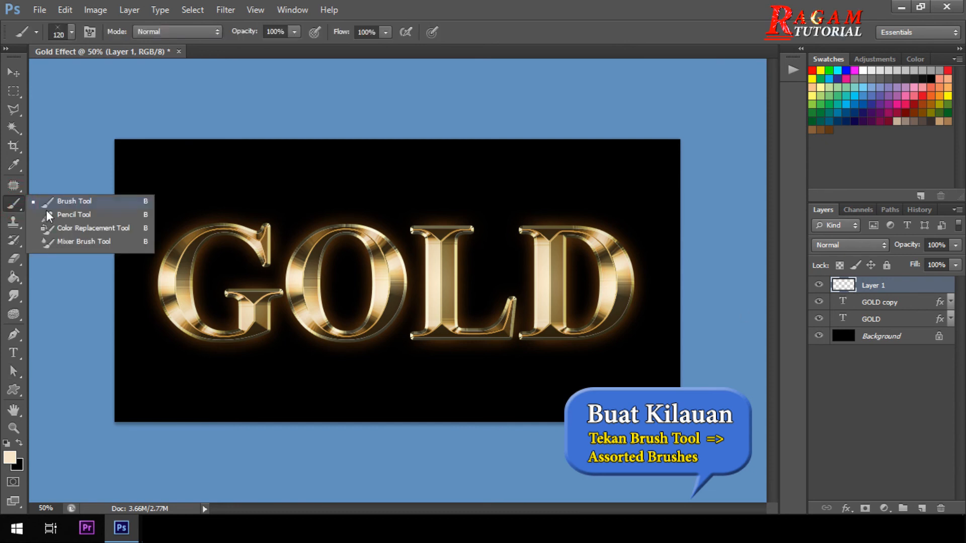
left_click(78, 203)
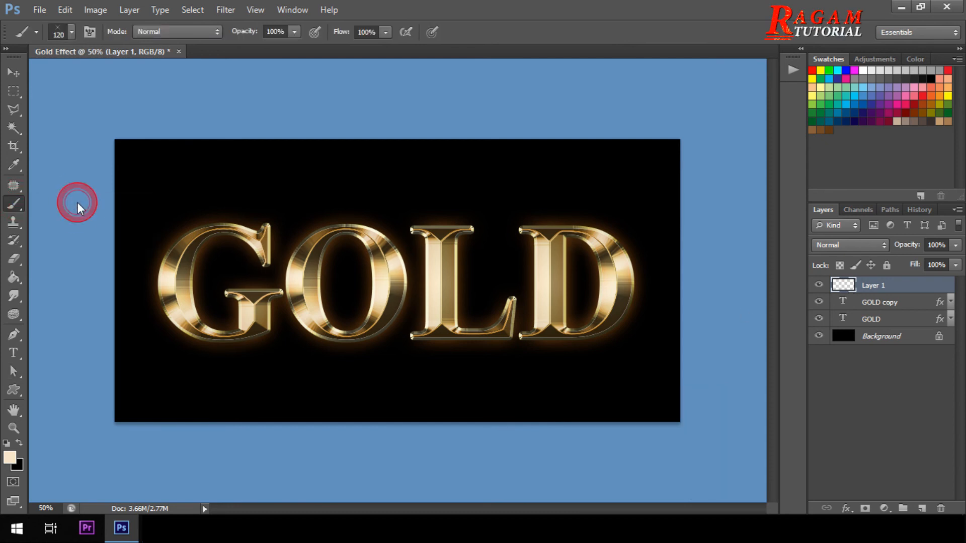
left_click(72, 32)
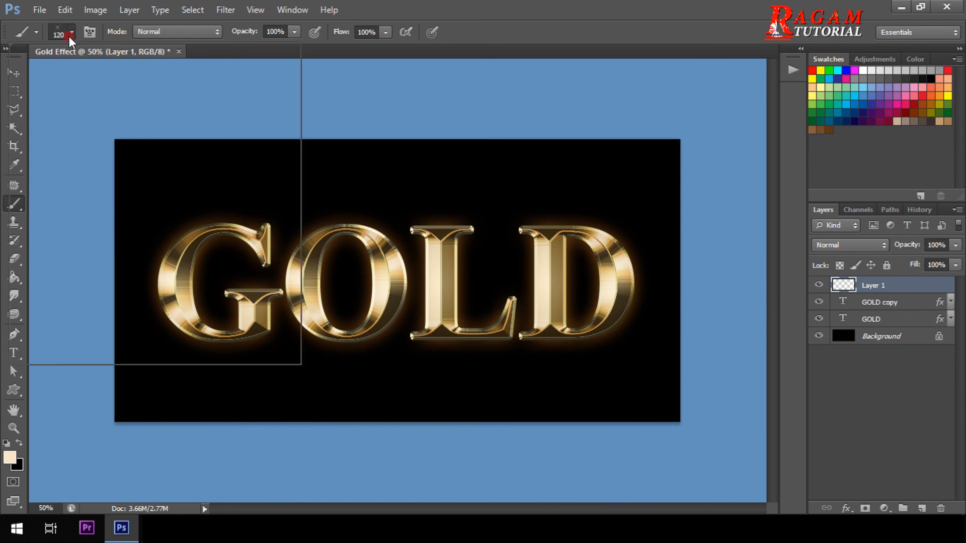
left_click(287, 57)
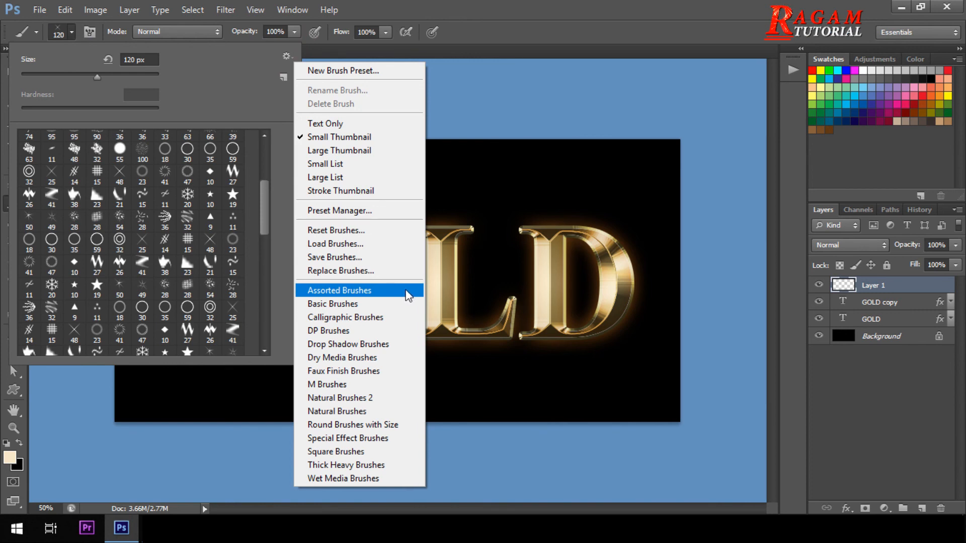
left_click(408, 296)
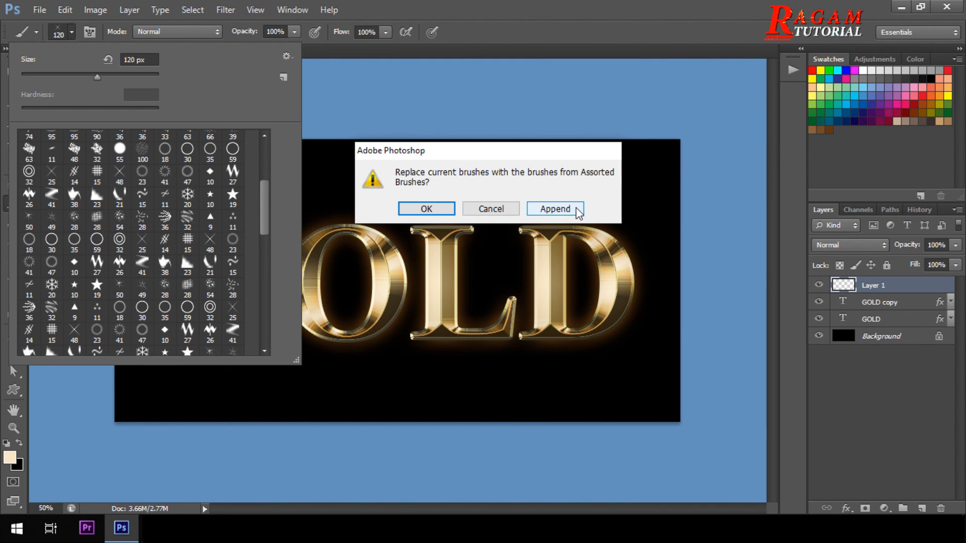
left_click(555, 208)
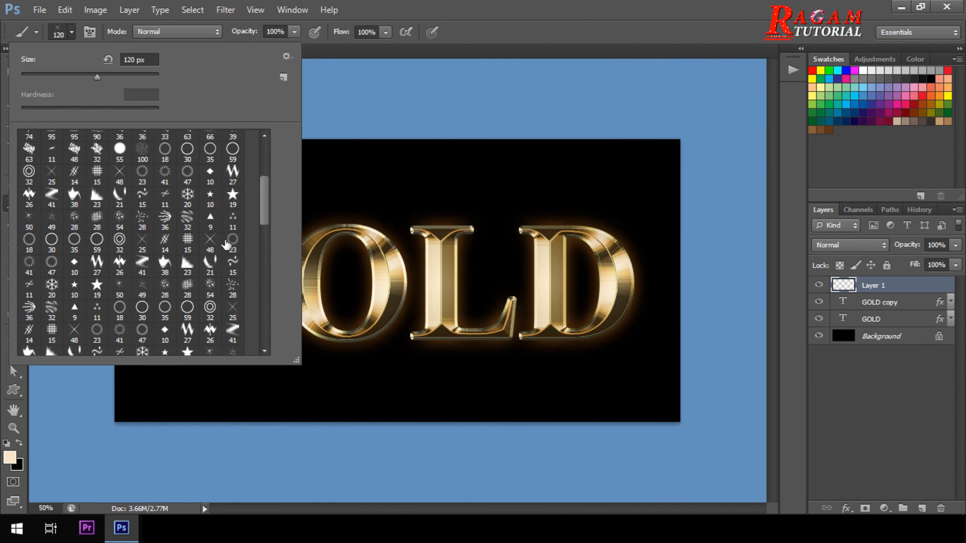
Choose the 48 px X-shaped sparkle brush and set its size to 120 px.
left_click(210, 244)
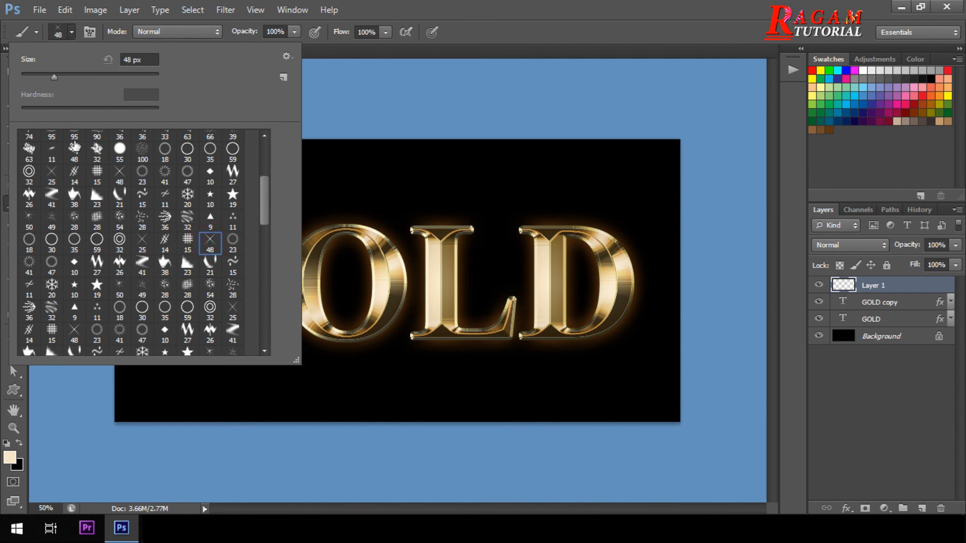
left_click_drag(53, 81, 101, 92)
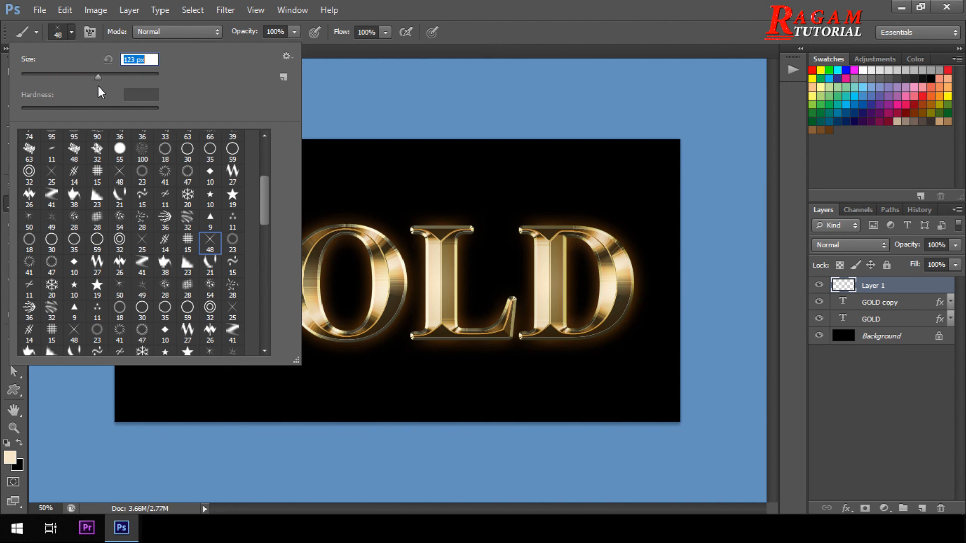
left_click(135, 58)
left_click_drag(135, 58, 125, 56)
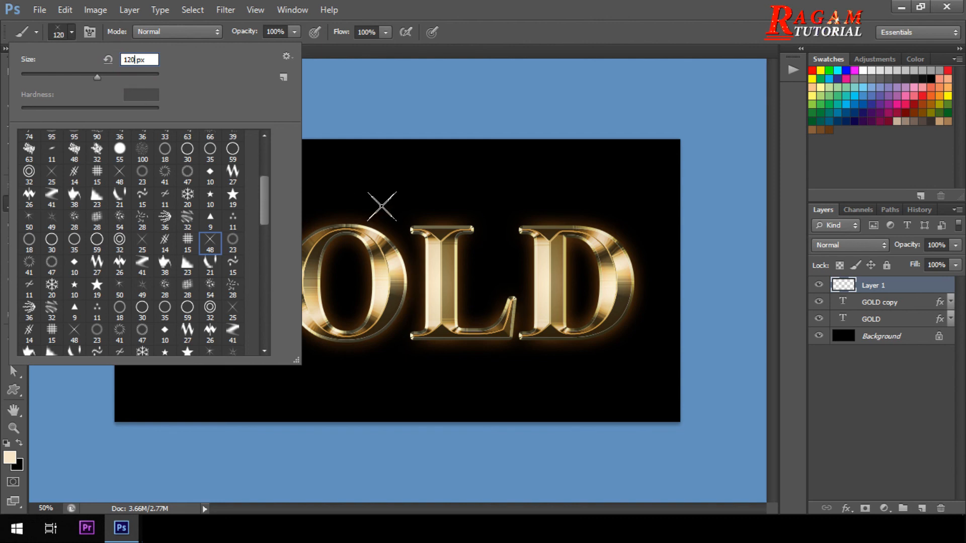
left_click(71, 31)
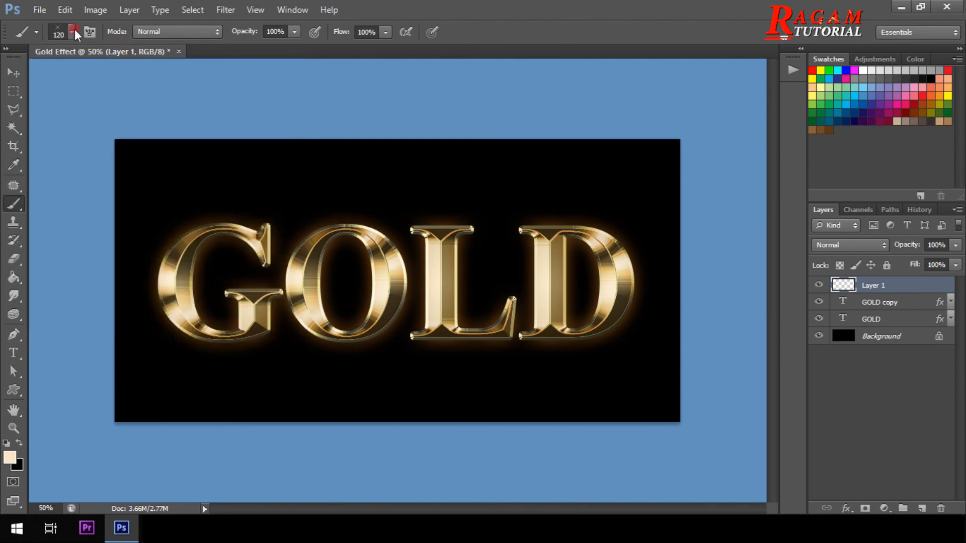
Sample a light gold from the letter G and stamp four sparkles: two on the G, one on the L's tip and one on the D's upper curve.
left_click(13, 165)
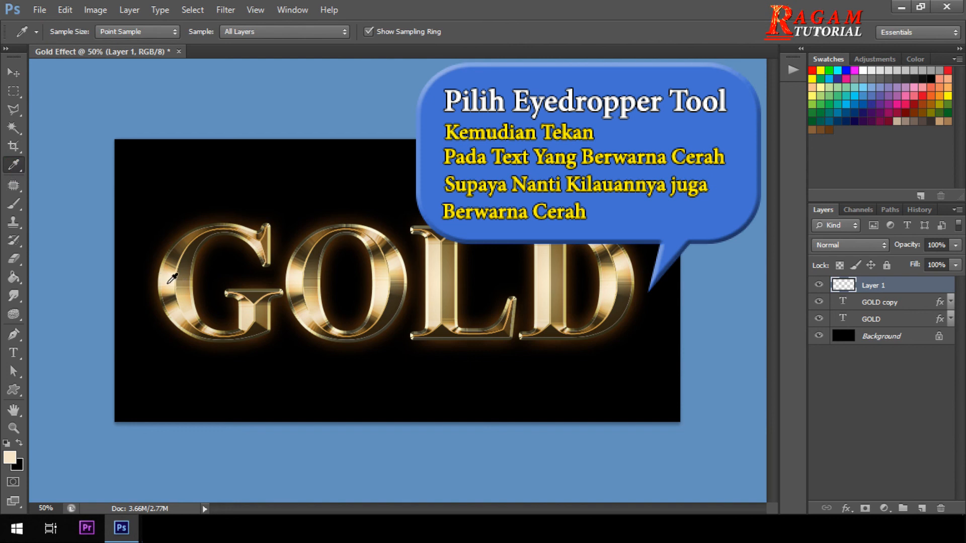
left_click(172, 276)
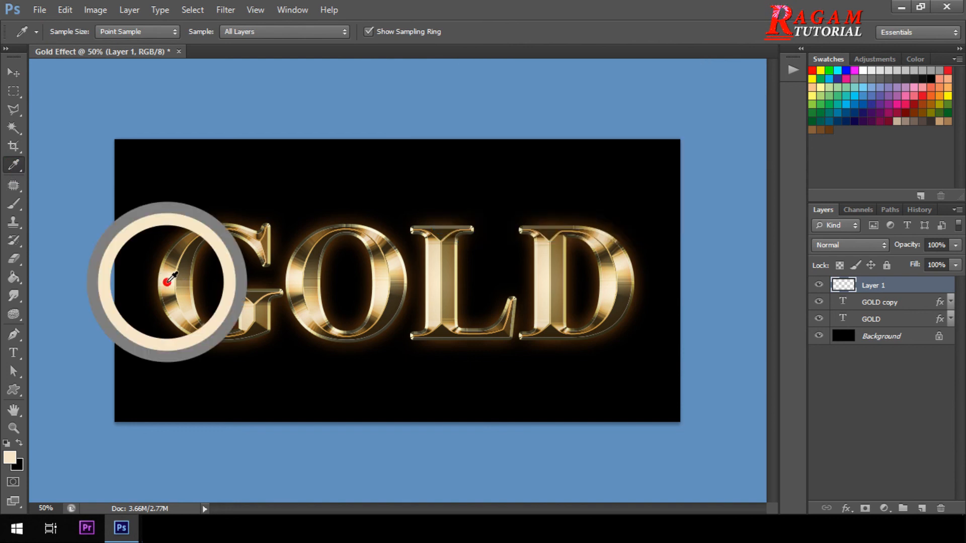
left_click(14, 205)
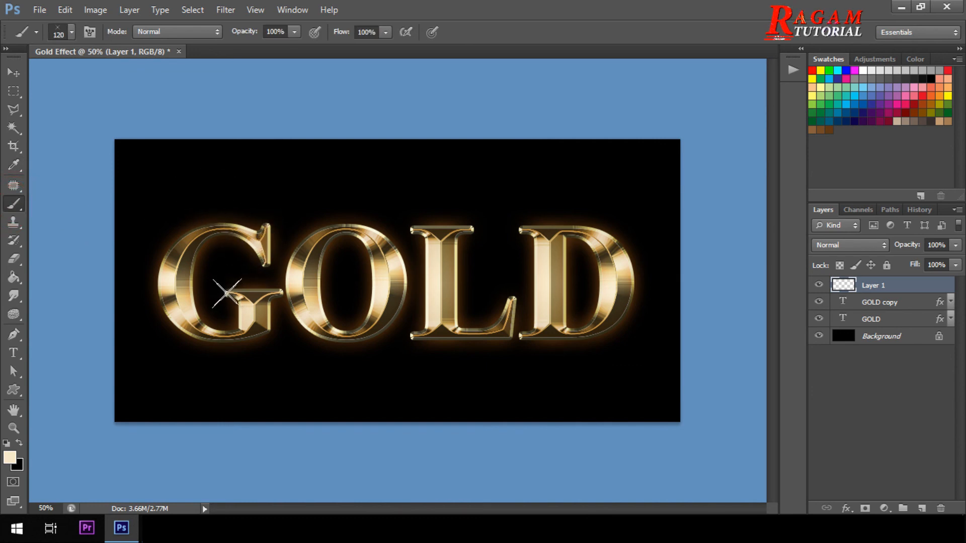
left_click(226, 293)
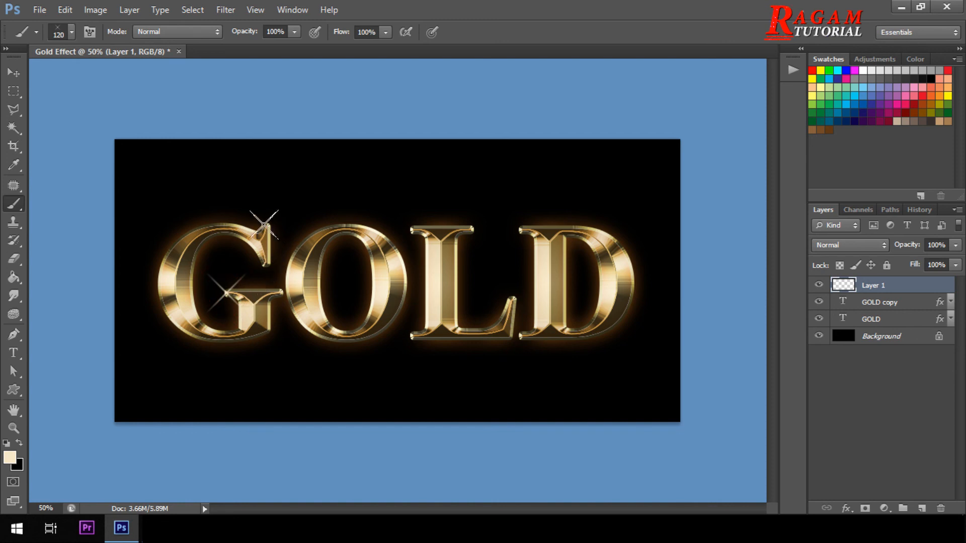
left_click(268, 222)
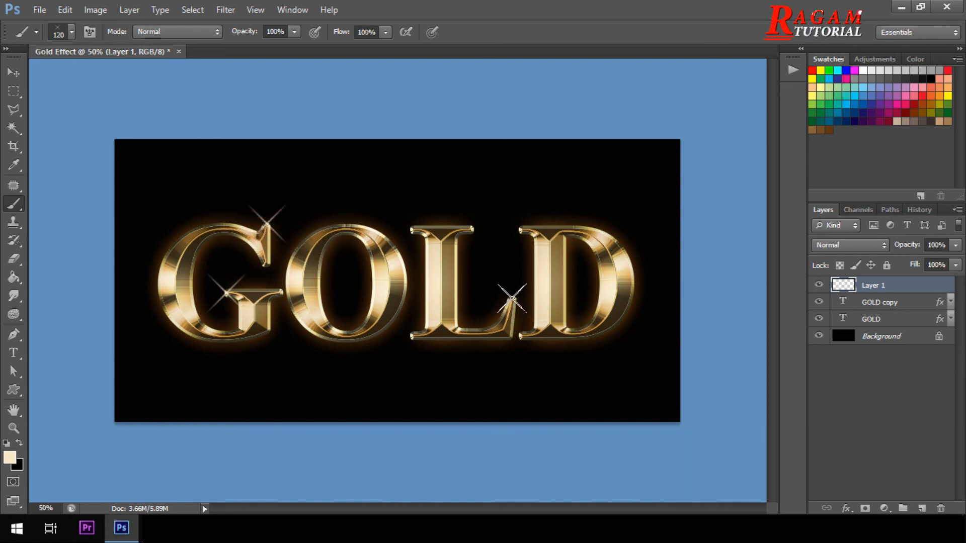
left_click(513, 297)
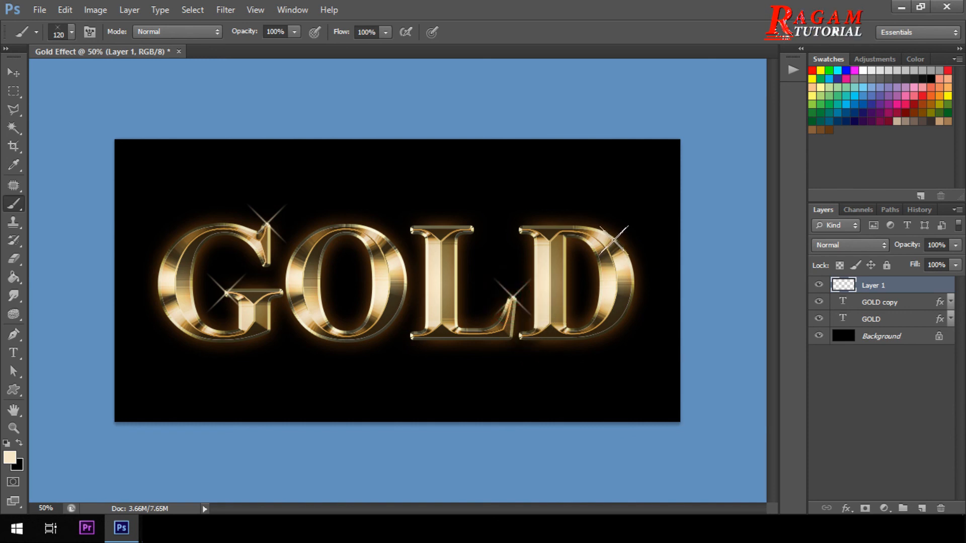
left_click(610, 236)
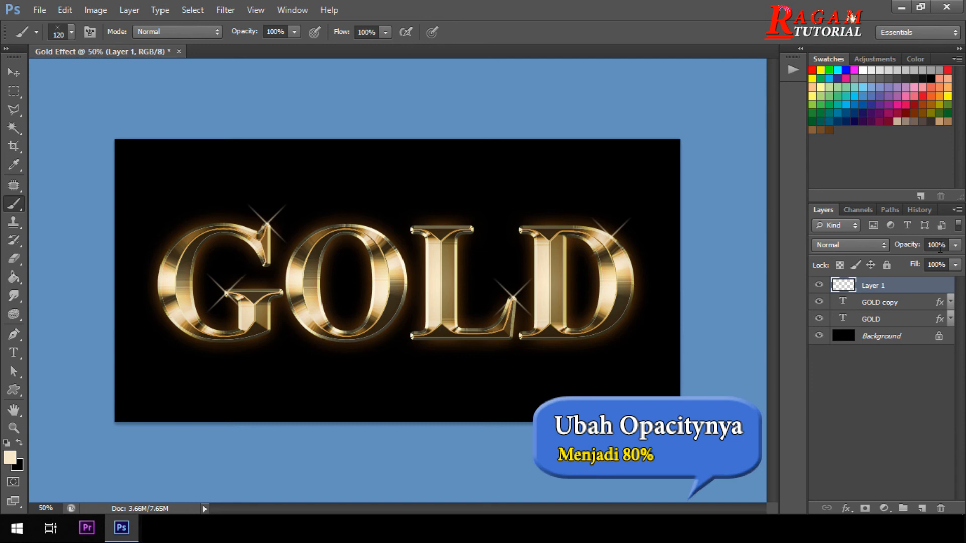
Reduce the sparkle layer's opacity to 80%.
left_click(938, 247)
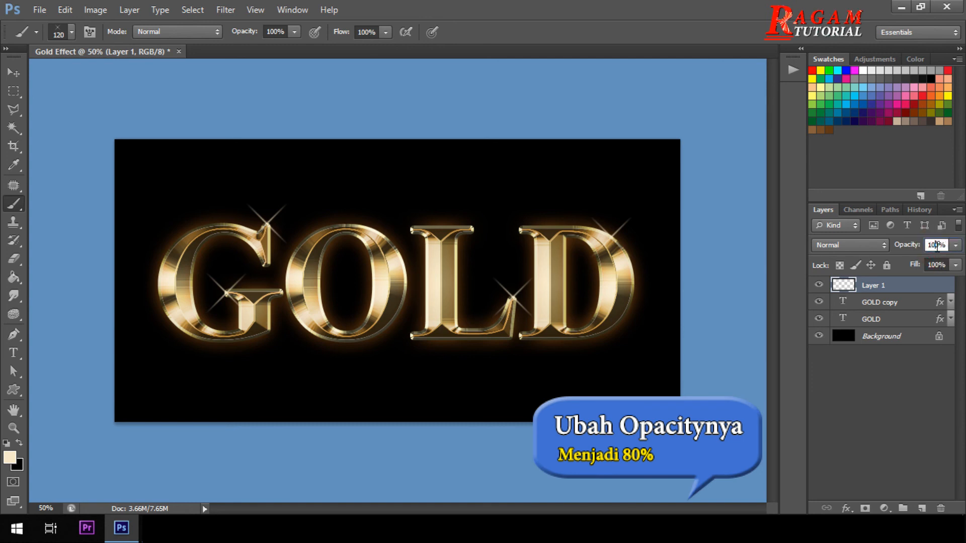
scroll(936, 248, "down", 2)
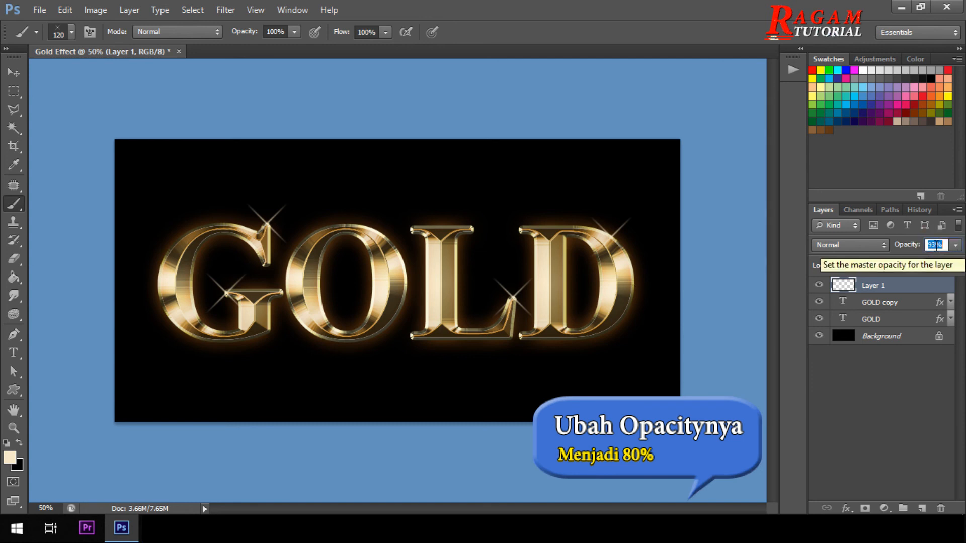
scroll(936, 245, "down", 5)
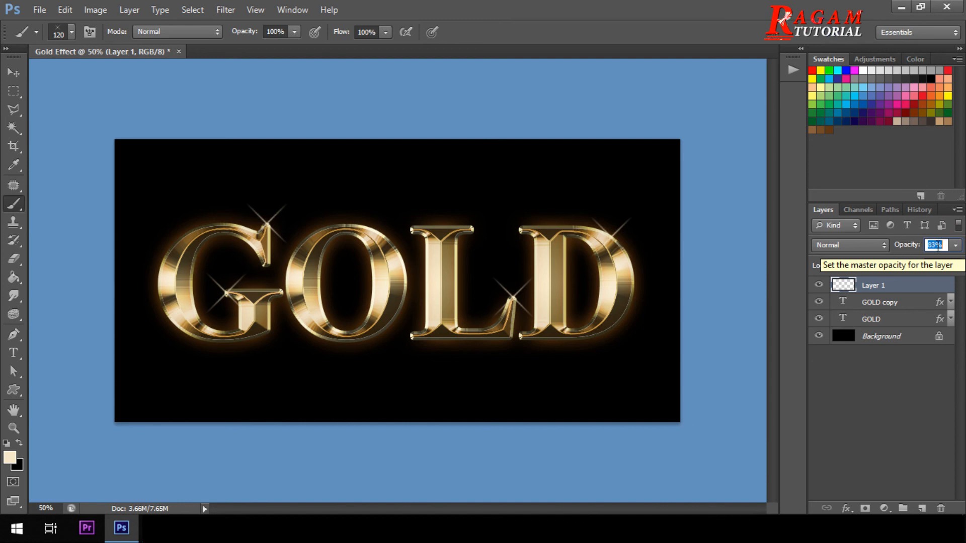
left_click(938, 246)
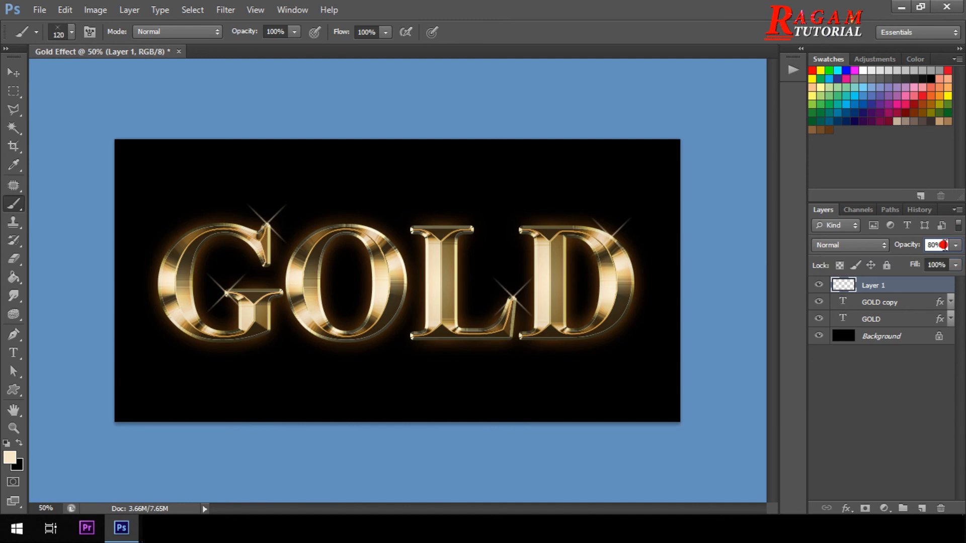